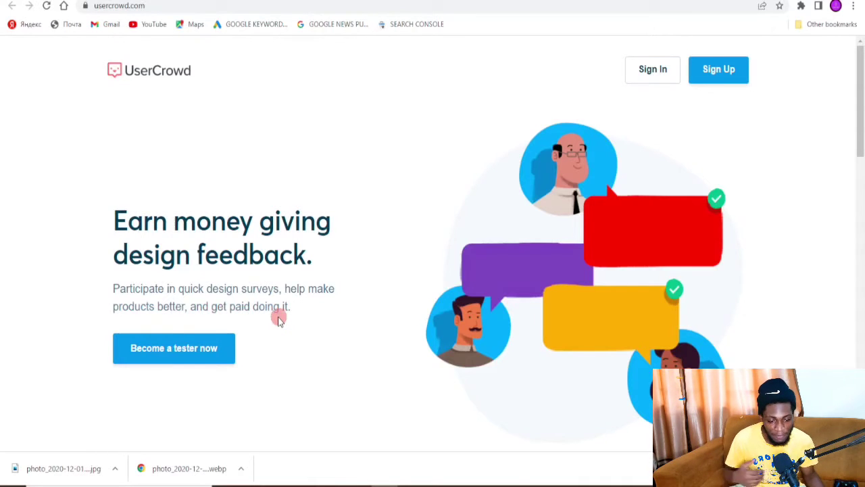
Scroll the UserCrowd homepage down past 'Quick and easy to do' to 'Earn credits with every response'.
{"action": "scroll", "coordinate": [297, 322], "scroll_direction": "down", "scroll_amount": 3}
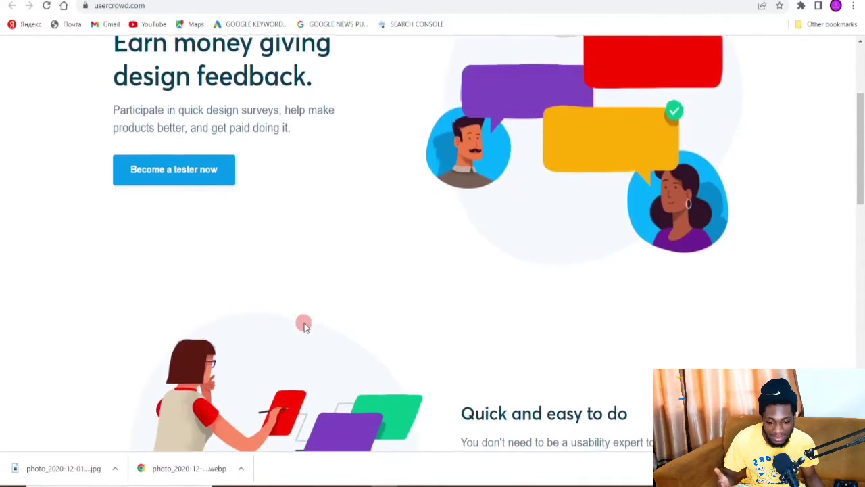
{"action": "scroll", "coordinate": [303, 325], "scroll_direction": "down", "scroll_amount": 1}
{"action": "scroll", "coordinate": [303, 323], "scroll_direction": "up", "scroll_amount": 1}
{"action": "scroll", "coordinate": [303, 322], "scroll_direction": "down", "scroll_amount": 2}
{"action": "scroll", "coordinate": [404, 297], "scroll_direction": "down", "scroll_amount": 2}
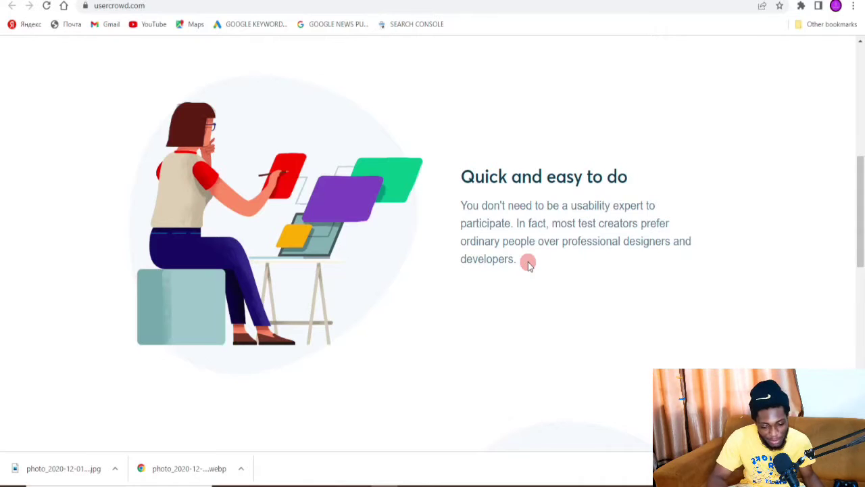
{"action": "scroll", "coordinate": [529, 265], "scroll_direction": "down", "scroll_amount": 1}
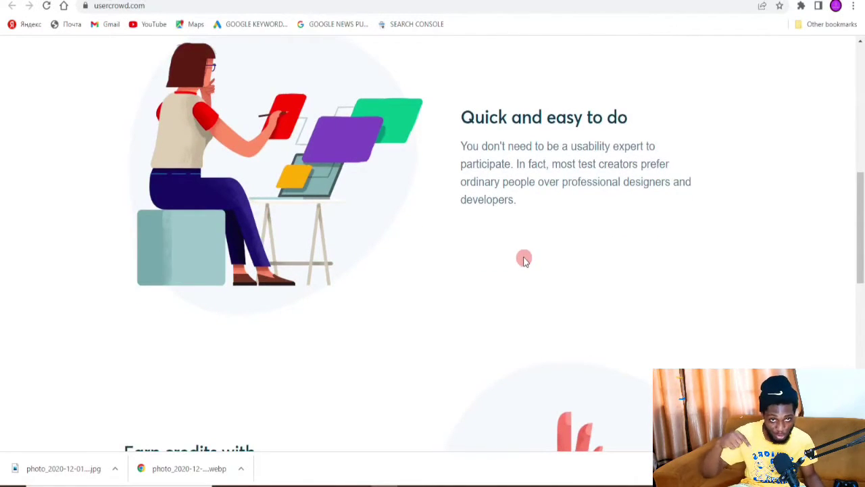
{"action": "scroll", "coordinate": [523, 255], "scroll_direction": "down", "scroll_amount": 1}
Scroll further to the 20¢ per credit, PayPal payouts and real-time notifications row.
{"action": "scroll", "coordinate": [523, 256], "scroll_direction": "down", "scroll_amount": 1}
{"action": "scroll", "coordinate": [522, 254], "scroll_direction": "down", "scroll_amount": 2}
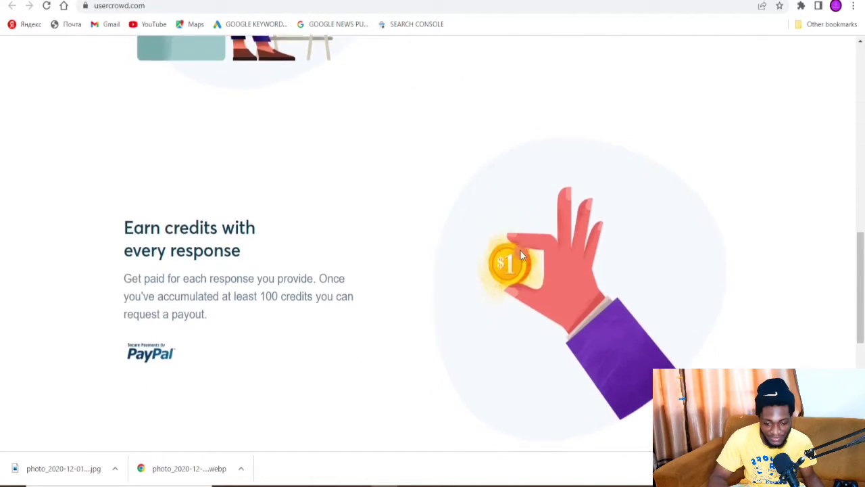
{"action": "scroll", "coordinate": [521, 253], "scroll_direction": "down", "scroll_amount": 1}
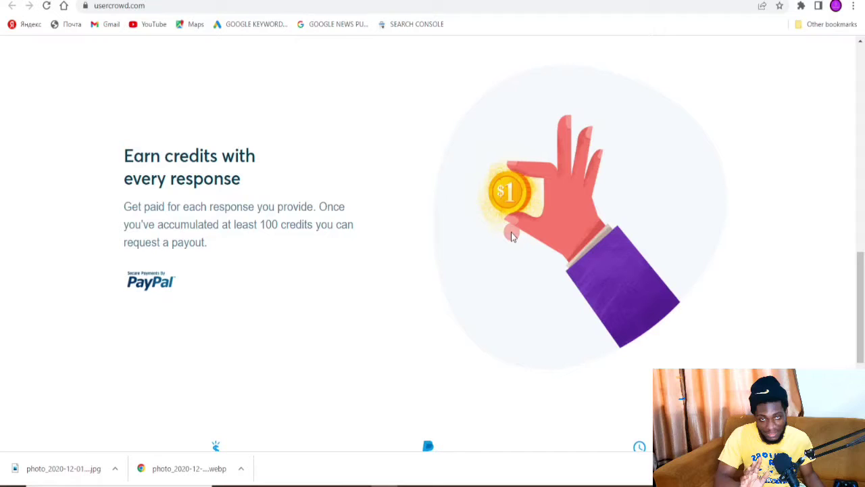
{"action": "scroll", "coordinate": [511, 234], "scroll_direction": "down", "scroll_amount": 2}
{"action": "scroll", "coordinate": [511, 234], "scroll_direction": "down", "scroll_amount": 1}
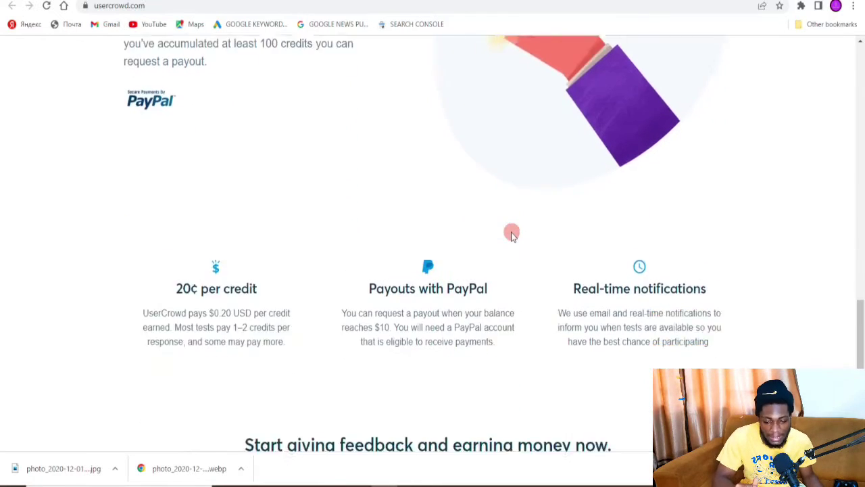
Scroll further down the homepage on the way to the app sign-in page.
{"action": "scroll", "coordinate": [511, 234], "scroll_direction": "down", "scroll_amount": 1}
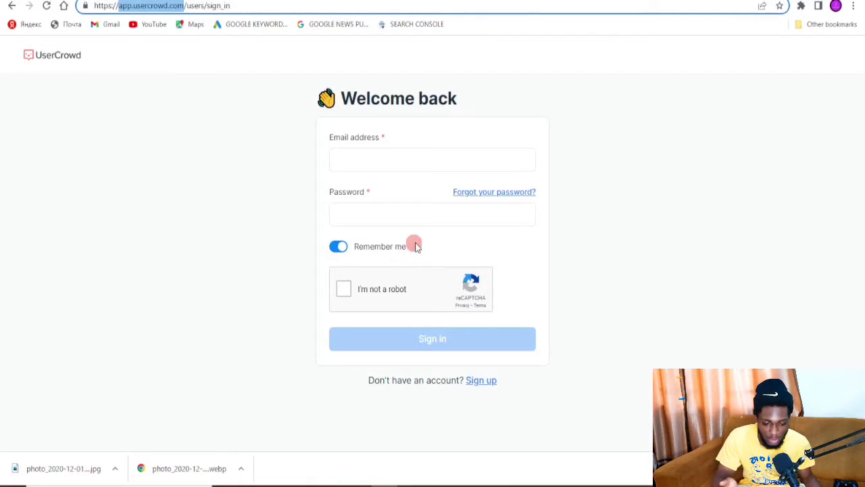
Open the sign-up form, enter first name 'Fs' and fill the email from autofill.
{"action": "left_click", "coordinate": [481, 382]}
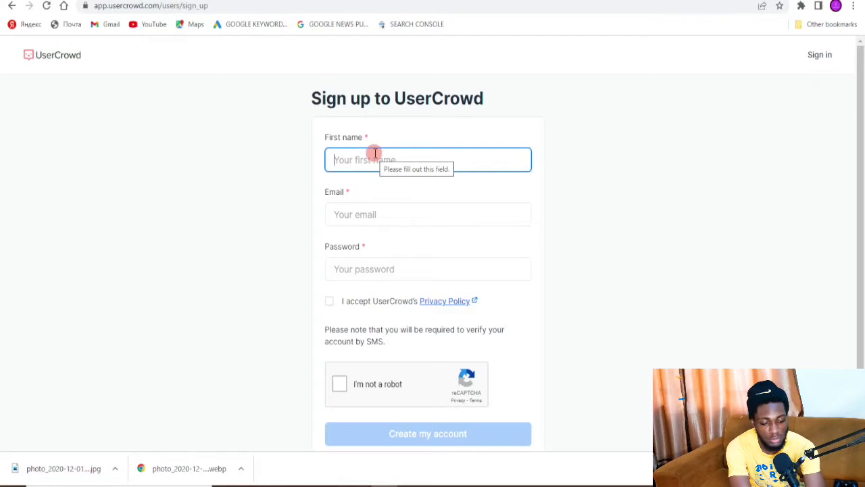
{"action": "left_click", "coordinate": [375, 153]}
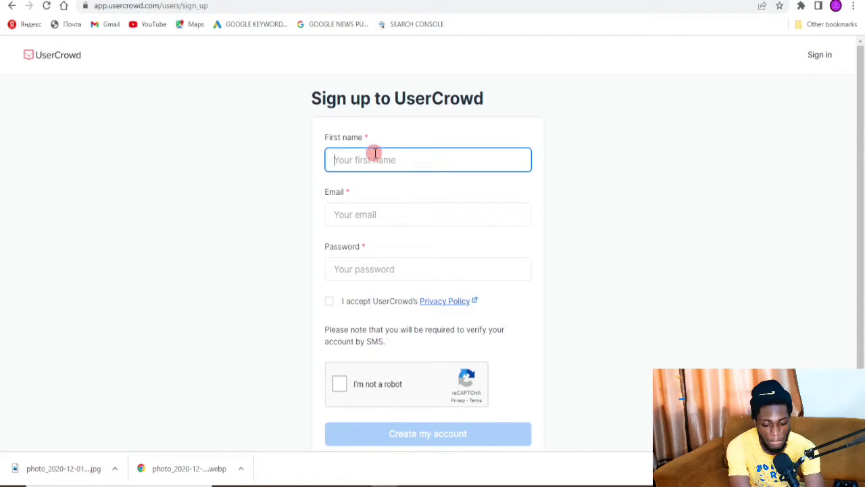
{"action": "type", "text": "F"}
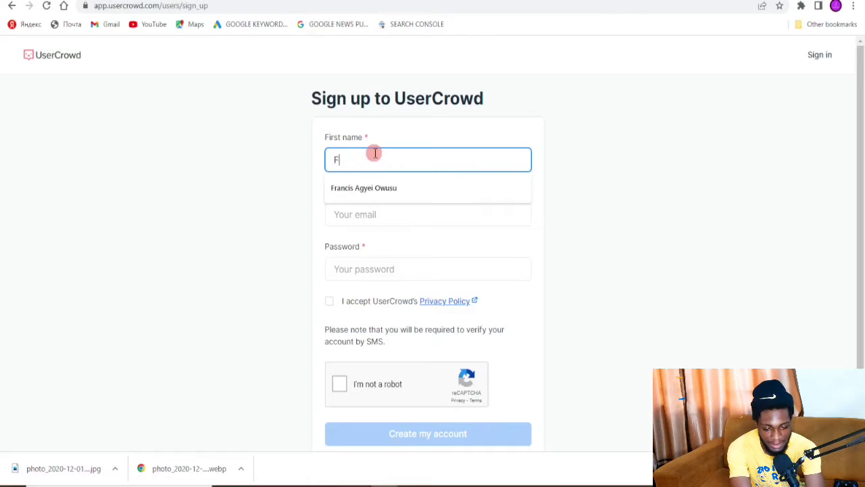
{"action": "type", "text": "s"}
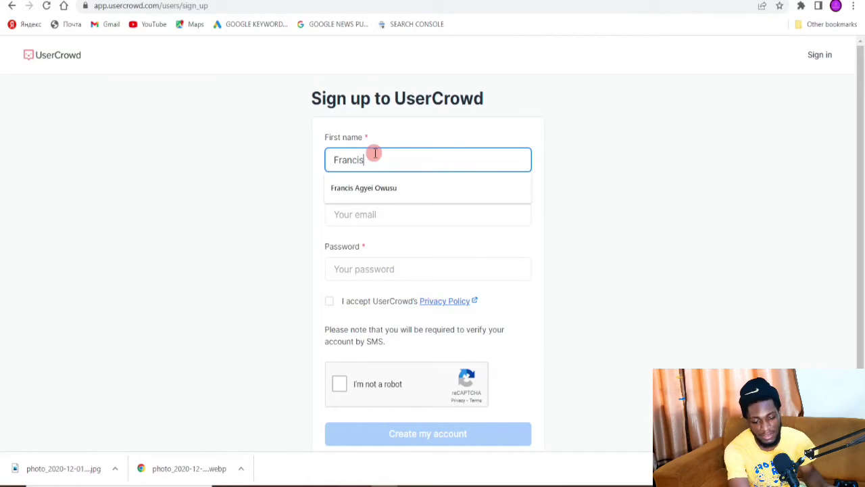
{"action": "left_click", "coordinate": [357, 220]}
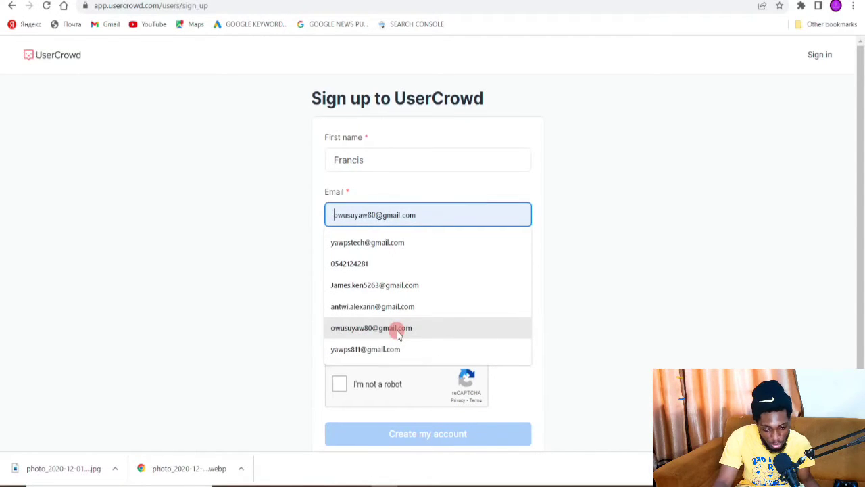
{"action": "left_click", "coordinate": [399, 330]}
{"action": "left_click", "coordinate": [373, 271]}
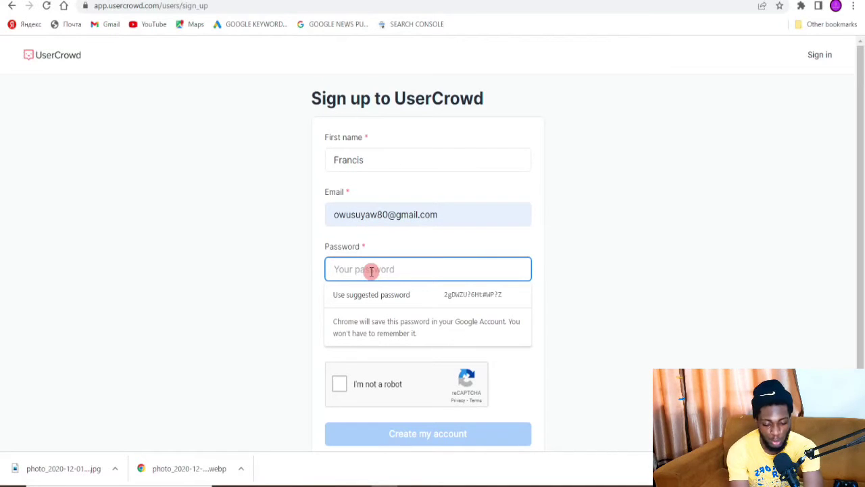
{"action": "type", "text": "aa"}
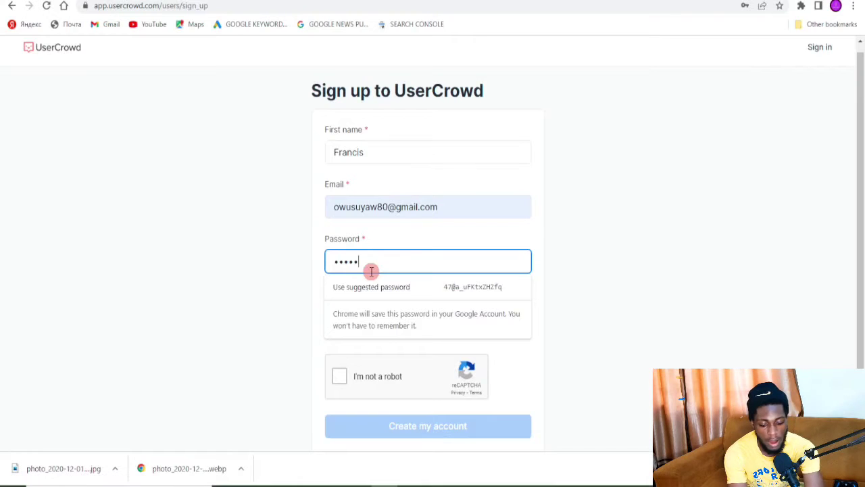
{"action": "type", "text": "aaa"}
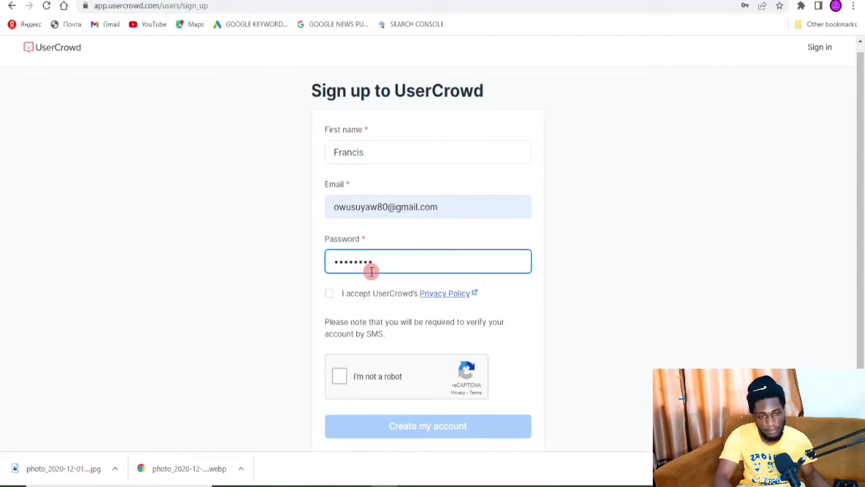
{"action": "left_click", "coordinate": [336, 383]}
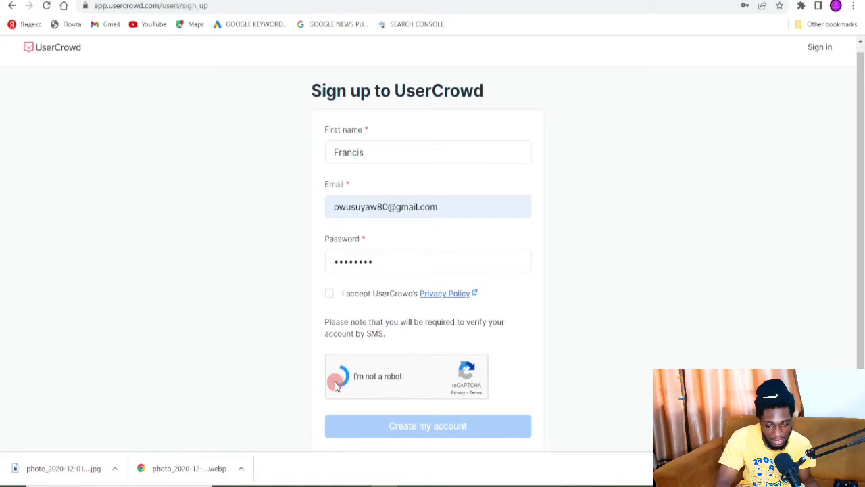
{"action": "left_click", "coordinate": [331, 299]}
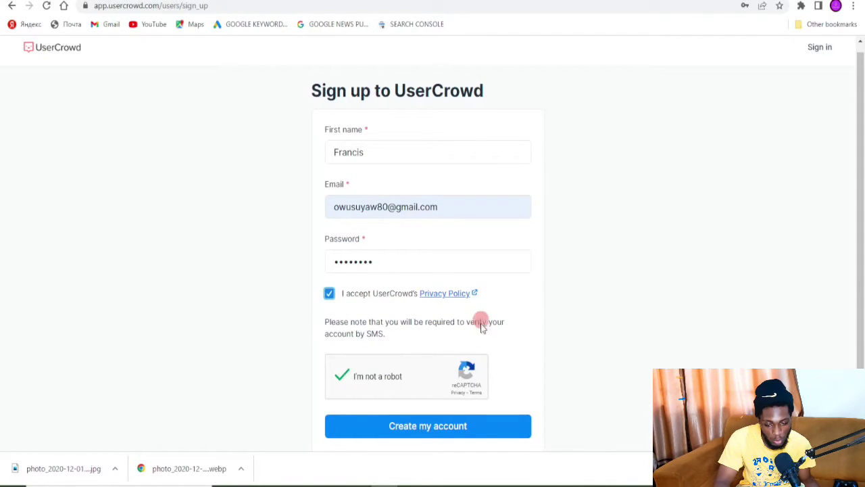
{"action": "scroll", "coordinate": [466, 368], "scroll_direction": "down", "scroll_amount": 1}
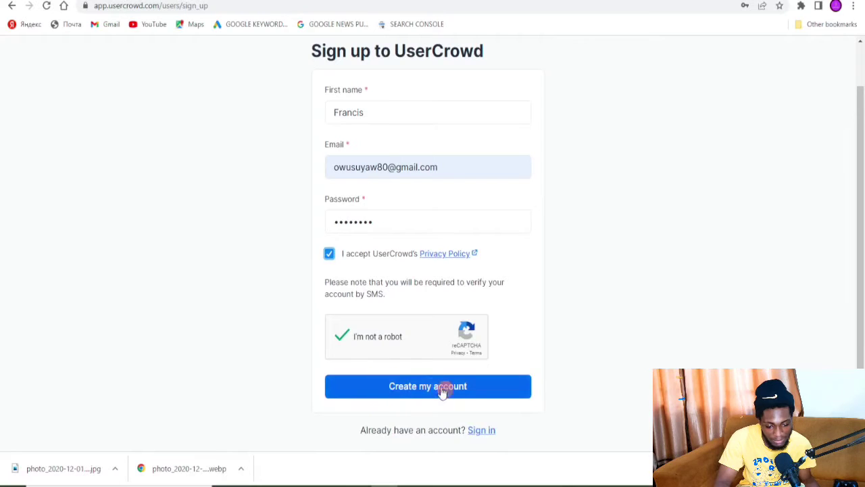
Create the account and dismiss Chrome's 'Check your passwords' warning.
{"action": "left_click", "coordinate": [427, 385]}
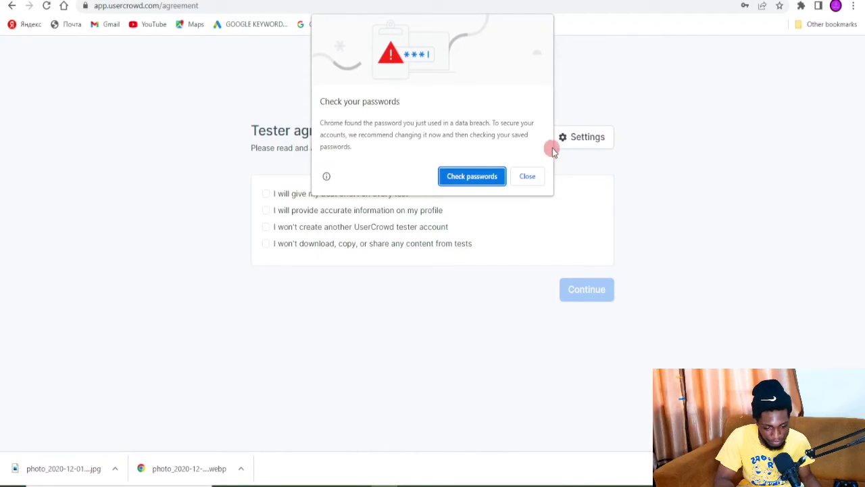
{"action": "left_click", "coordinate": [527, 177]}
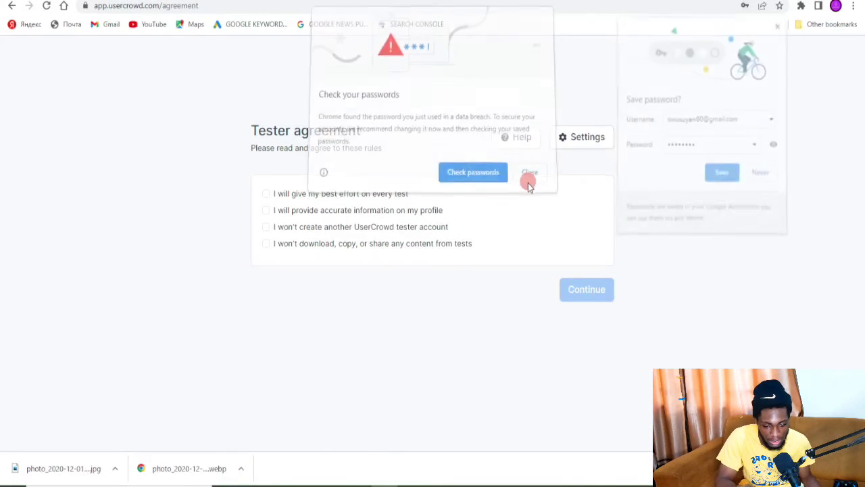
Decline saving the password, tick all four tester agreement rules and continue.
{"action": "left_click", "coordinate": [760, 174]}
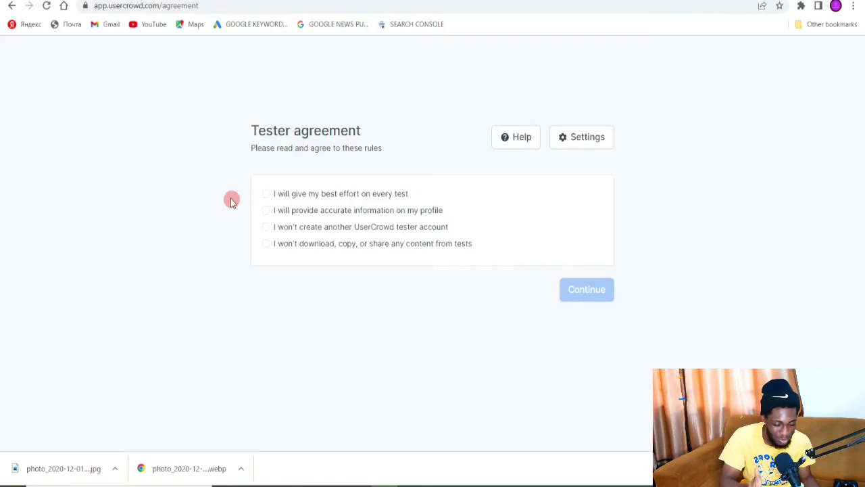
{"action": "left_click", "coordinate": [266, 194]}
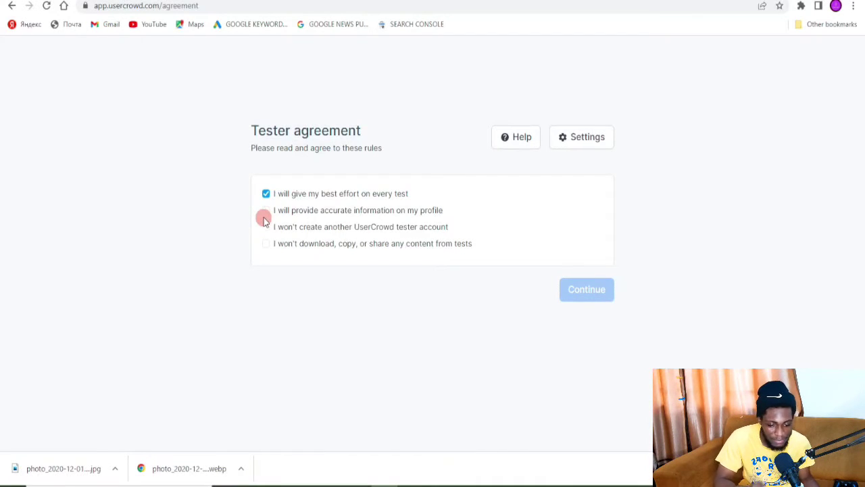
{"action": "left_click", "coordinate": [266, 211]}
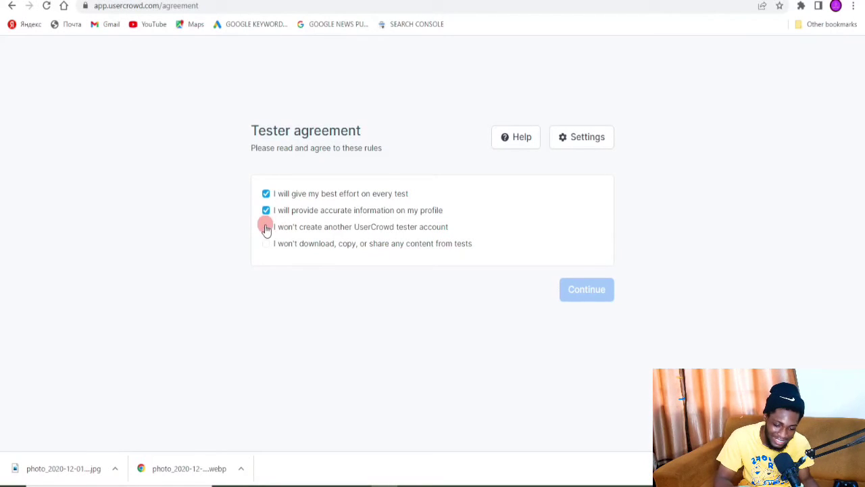
{"action": "left_click", "coordinate": [267, 228]}
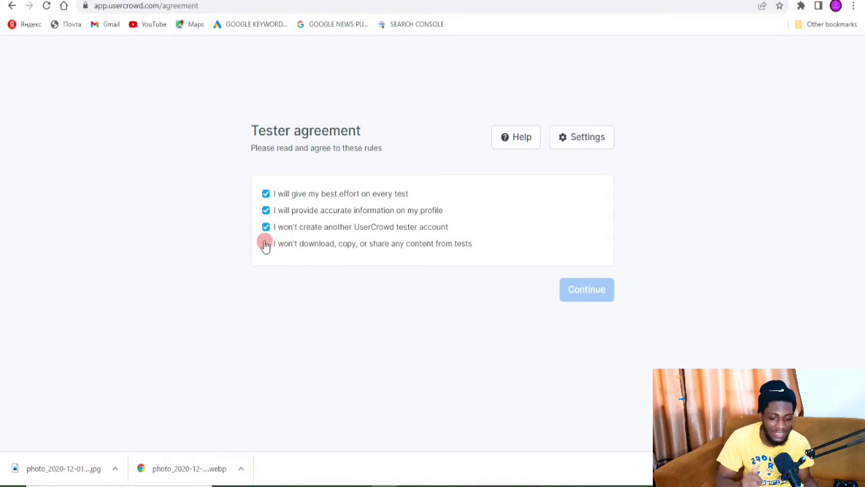
{"action": "left_click", "coordinate": [266, 244]}
{"action": "left_click", "coordinate": [591, 298]}
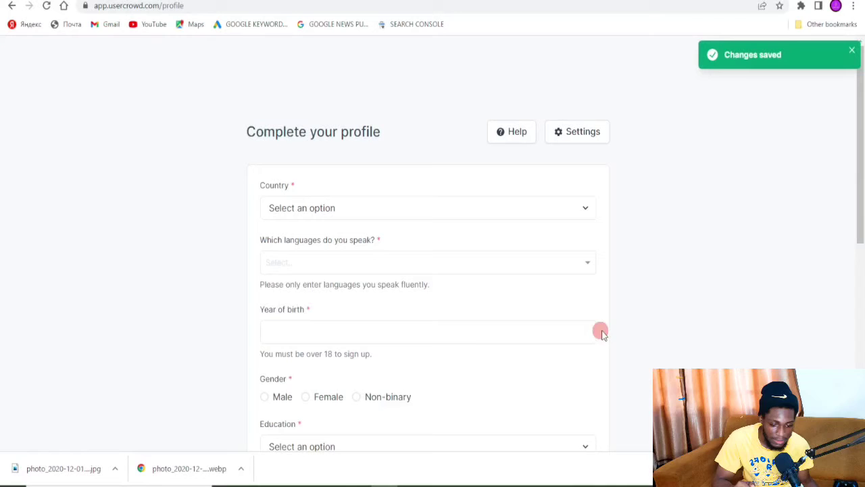
Choose United States from the profile's Country dropdown.
{"action": "left_click", "coordinate": [304, 213]}
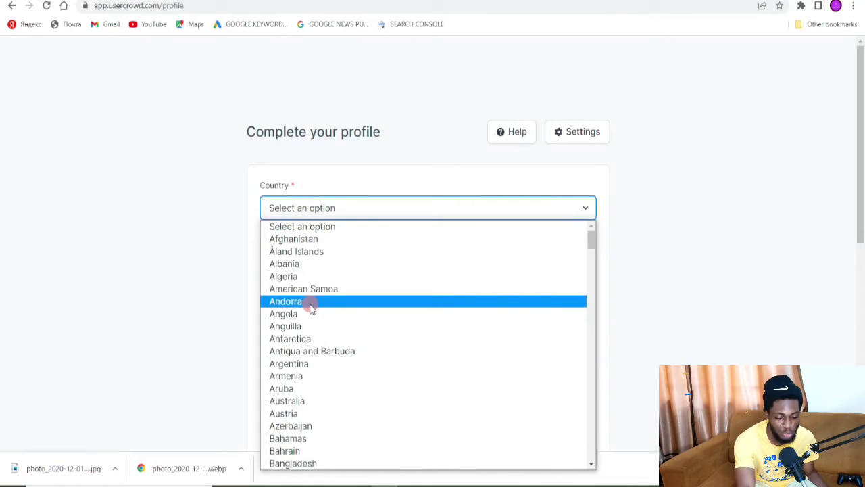
{"action": "key", "text": "u"}
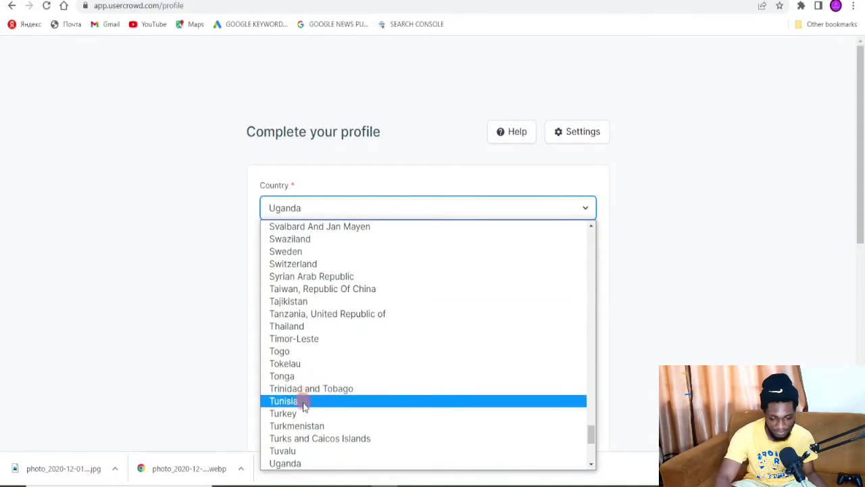
{"action": "scroll", "coordinate": [304, 406], "scroll_direction": "down", "scroll_amount": 3}
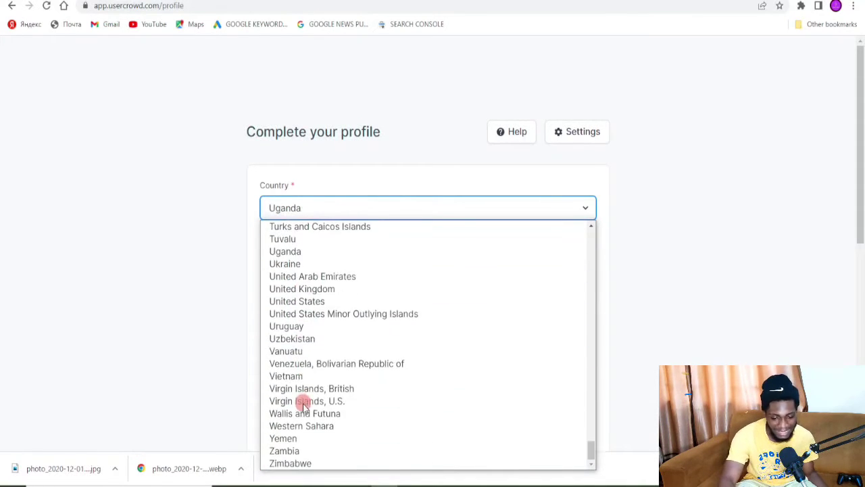
{"action": "left_click", "coordinate": [305, 305]}
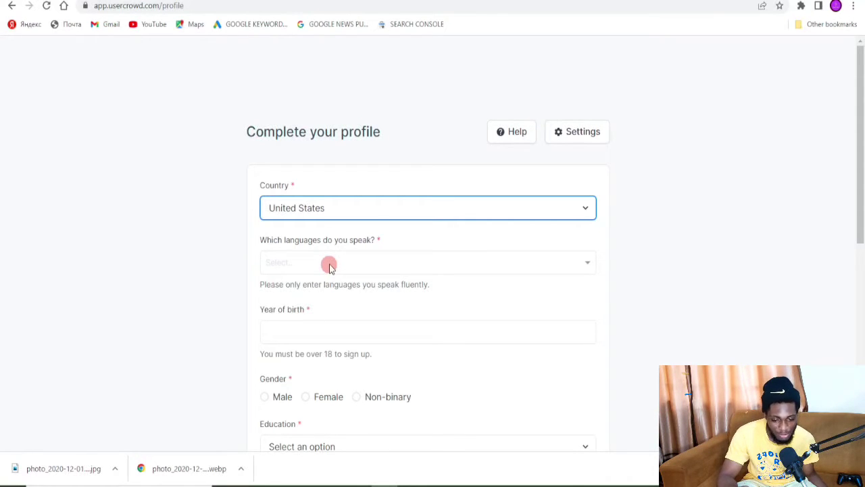
Filter the languages field and add English as a spoken language.
{"action": "left_click", "coordinate": [330, 267]}
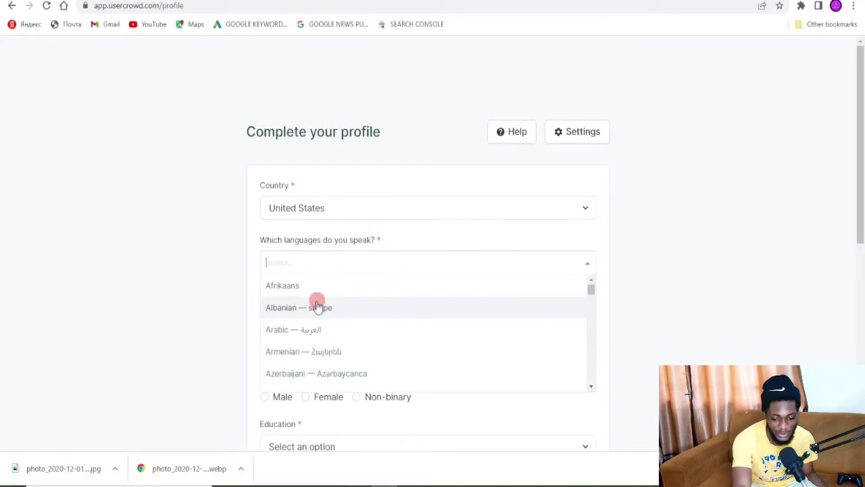
{"action": "type", "text": "e"}
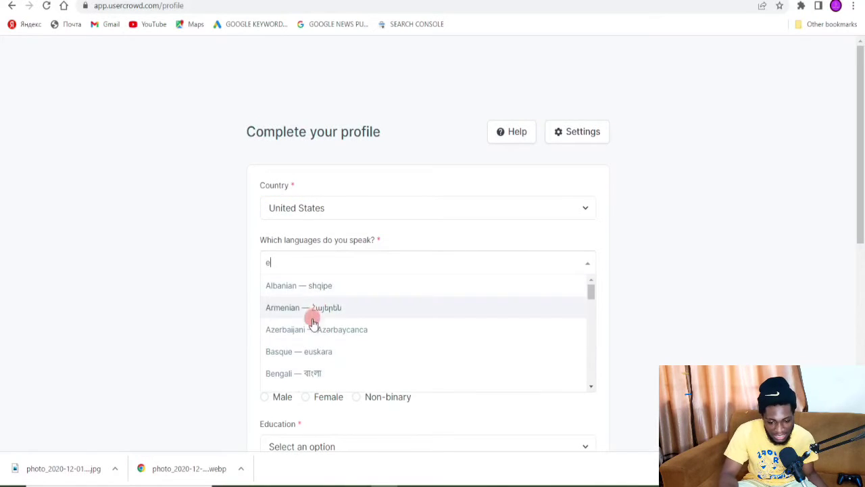
{"action": "scroll", "coordinate": [308, 356], "scroll_direction": "down", "scroll_amount": 1}
{"action": "scroll", "coordinate": [308, 356], "scroll_direction": "down", "scroll_amount": 2}
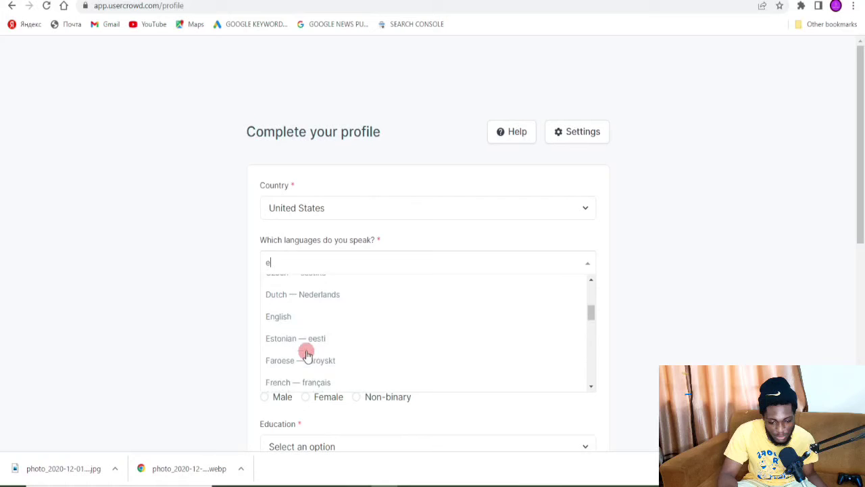
{"action": "left_click", "coordinate": [269, 305]}
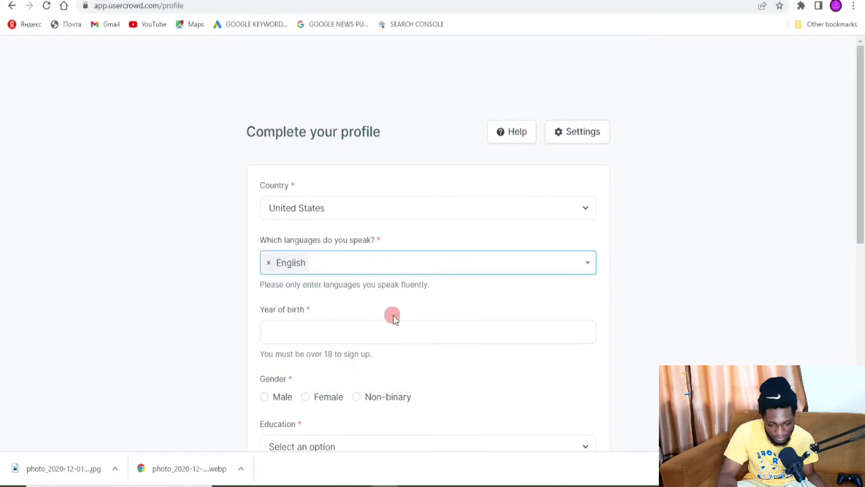
Enter 1990 in the Year of birth field.
{"action": "left_click", "coordinate": [341, 337]}
{"action": "type", "text": "1"}
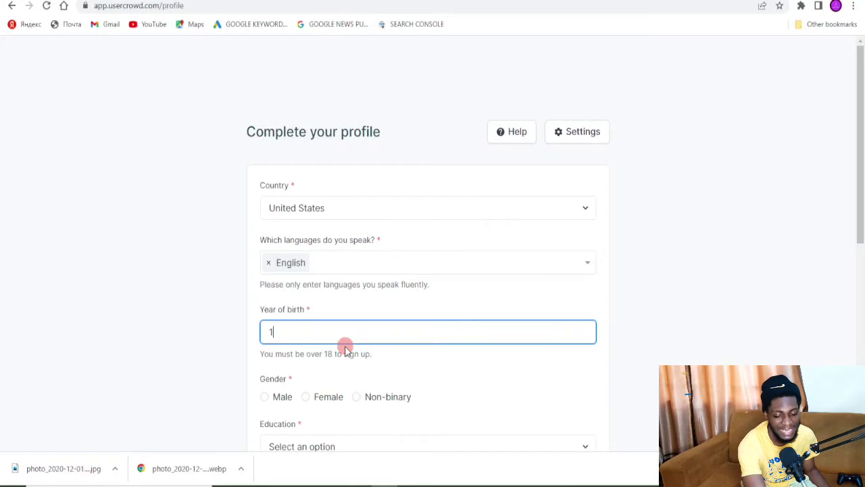
{"action": "type", "text": "990"}
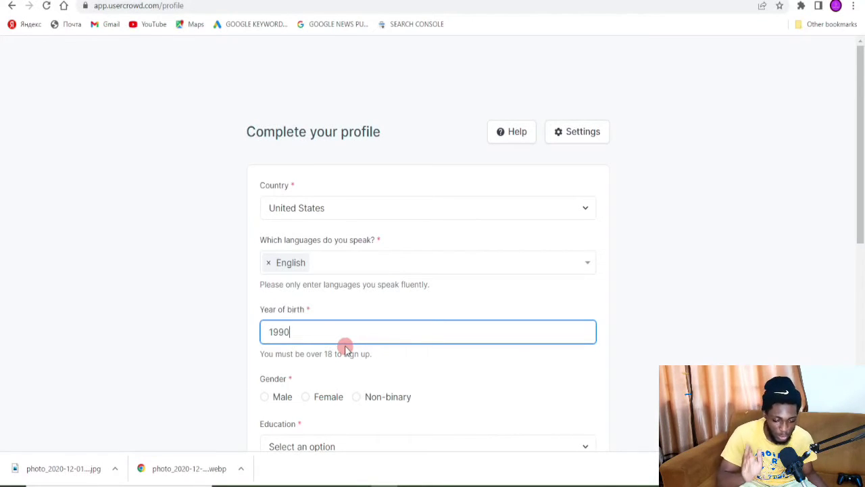
{"action": "scroll", "coordinate": [344, 345], "scroll_direction": "down", "scroll_amount": 2}
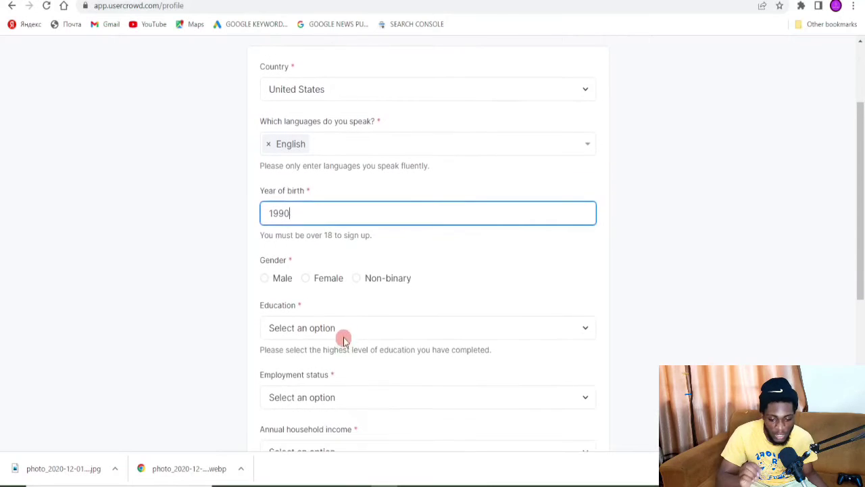
Set gender to Male and bring up the education level options.
{"action": "left_click", "coordinate": [263, 277]}
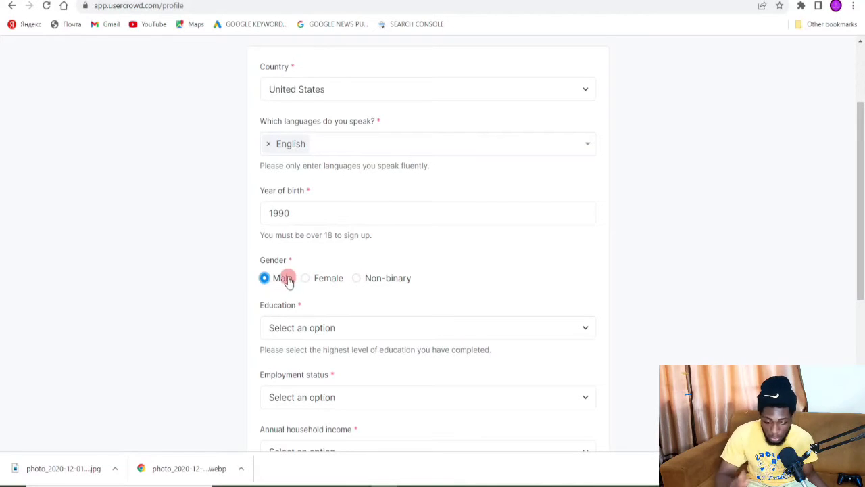
{"action": "scroll", "coordinate": [287, 281], "scroll_direction": "down", "scroll_amount": 2}
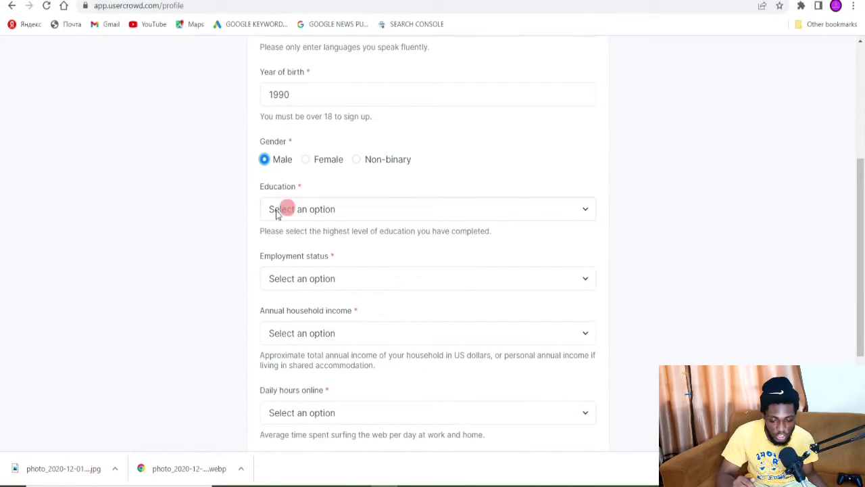
{"action": "left_click", "coordinate": [325, 211]}
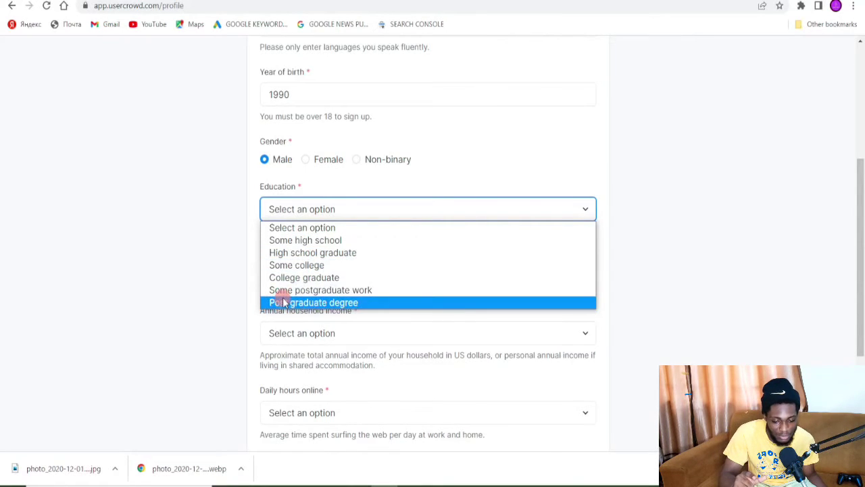
Set education to Post graduate degree and employment status to Self-employed.
{"action": "left_click", "coordinate": [358, 308]}
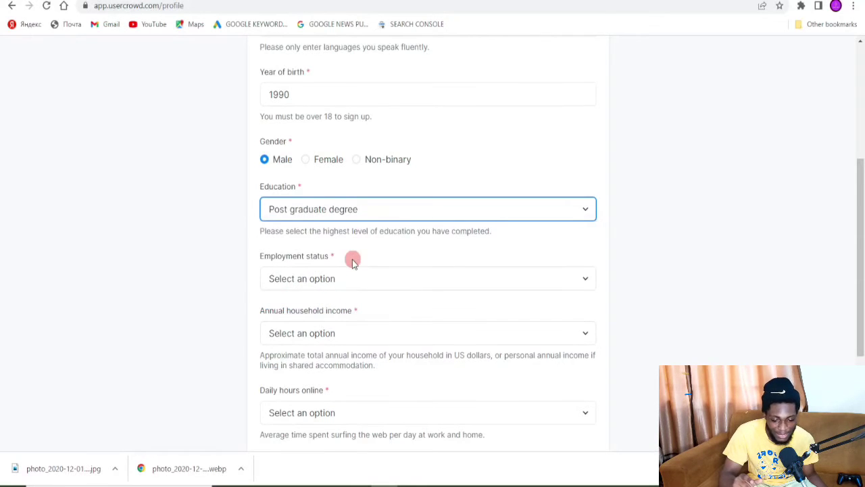
{"action": "scroll", "coordinate": [353, 254], "scroll_direction": "down", "scroll_amount": 1}
{"action": "left_click", "coordinate": [327, 226]}
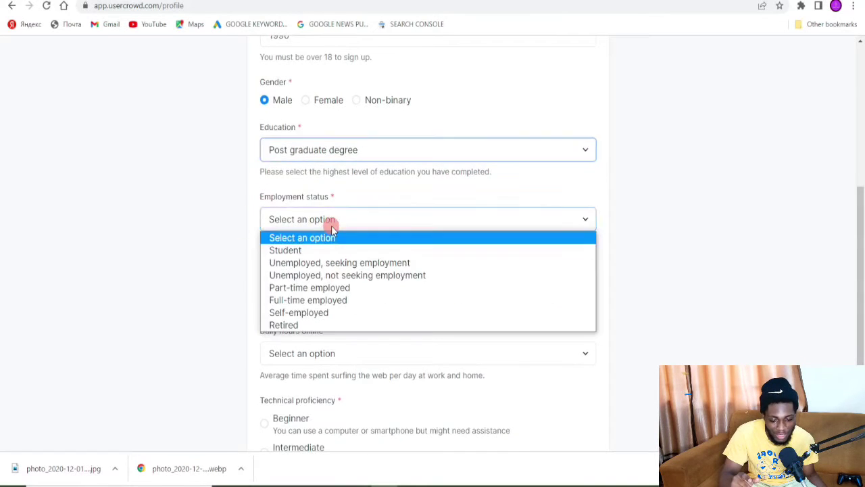
{"action": "left_click", "coordinate": [302, 314]}
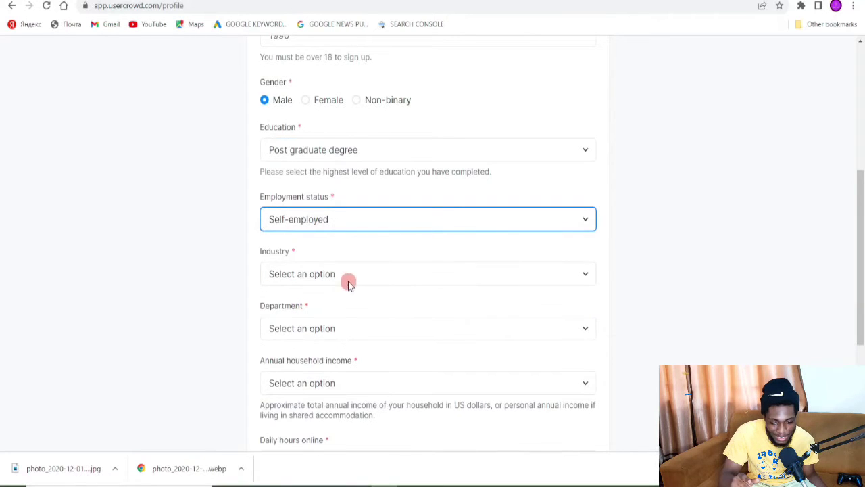
Choose Insurance from the Industry list.
{"action": "left_click", "coordinate": [354, 274]}
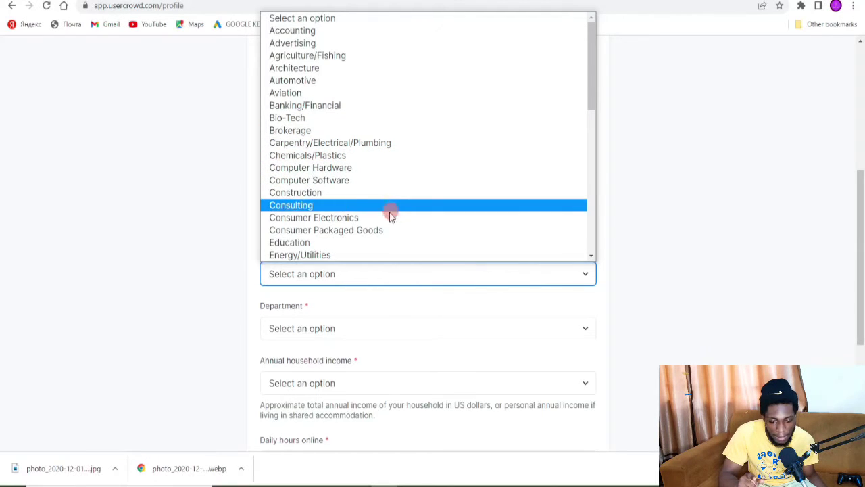
{"action": "scroll", "coordinate": [377, 222], "scroll_direction": "down", "scroll_amount": 3}
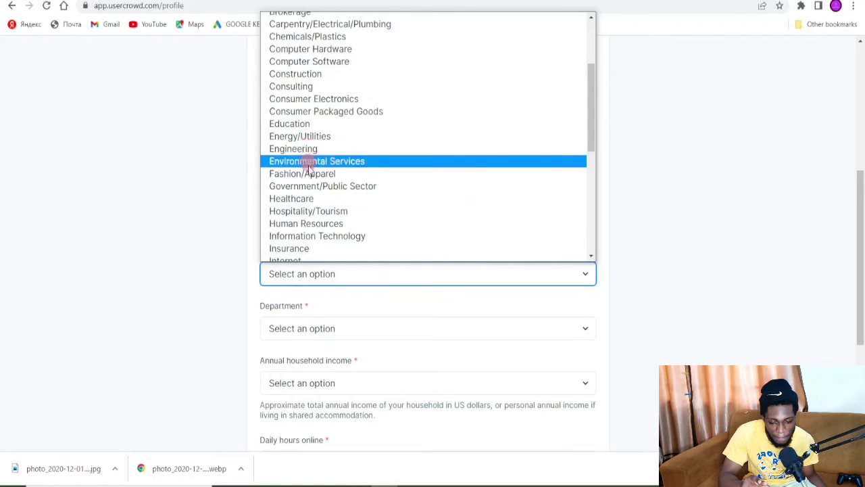
{"action": "scroll", "coordinate": [307, 169], "scroll_direction": "down", "scroll_amount": 3}
{"action": "scroll", "coordinate": [311, 177], "scroll_direction": "up", "scroll_amount": 3}
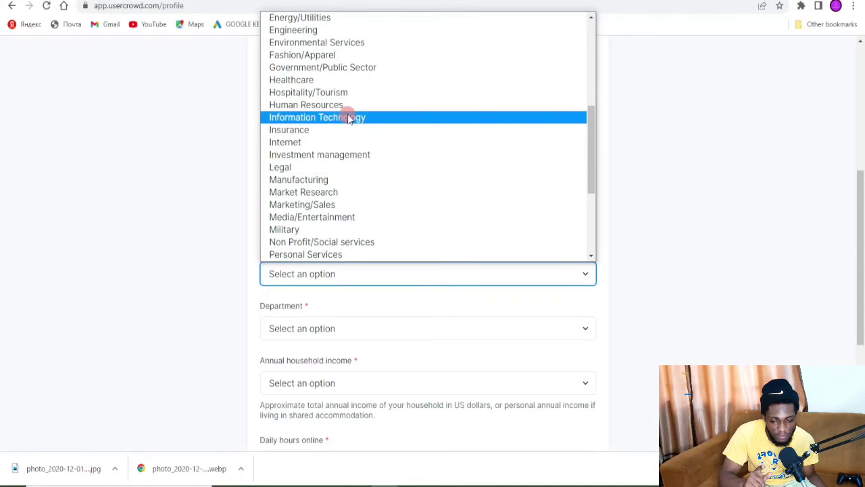
{"action": "scroll", "coordinate": [336, 141], "scroll_direction": "down", "scroll_amount": 3}
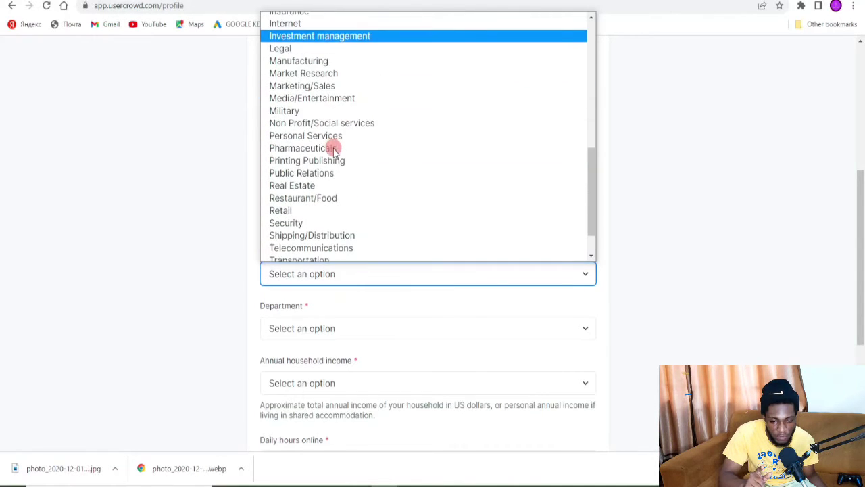
{"action": "scroll", "coordinate": [333, 150], "scroll_direction": "down", "scroll_amount": 2}
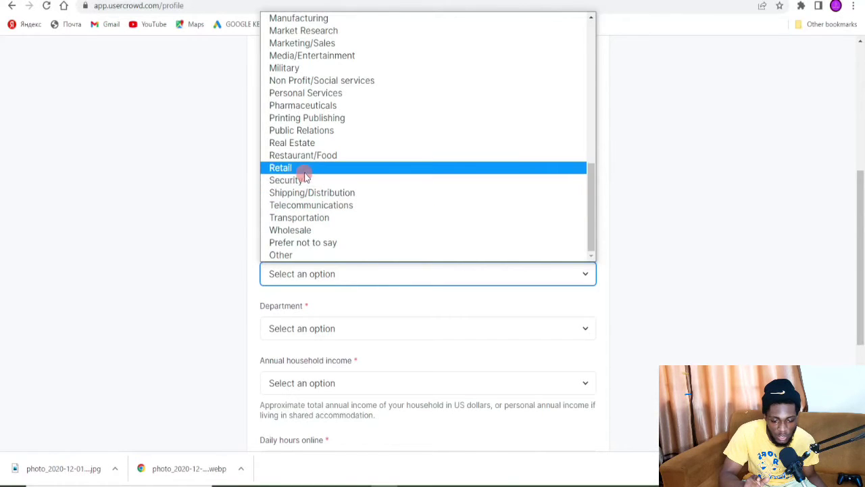
{"action": "scroll", "coordinate": [305, 173], "scroll_direction": "up", "scroll_amount": 3}
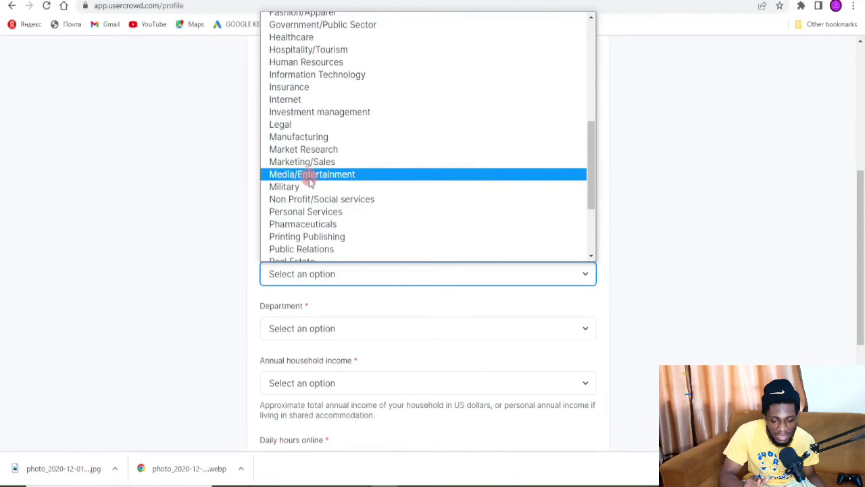
{"action": "scroll", "coordinate": [309, 177], "scroll_direction": "up", "scroll_amount": 3}
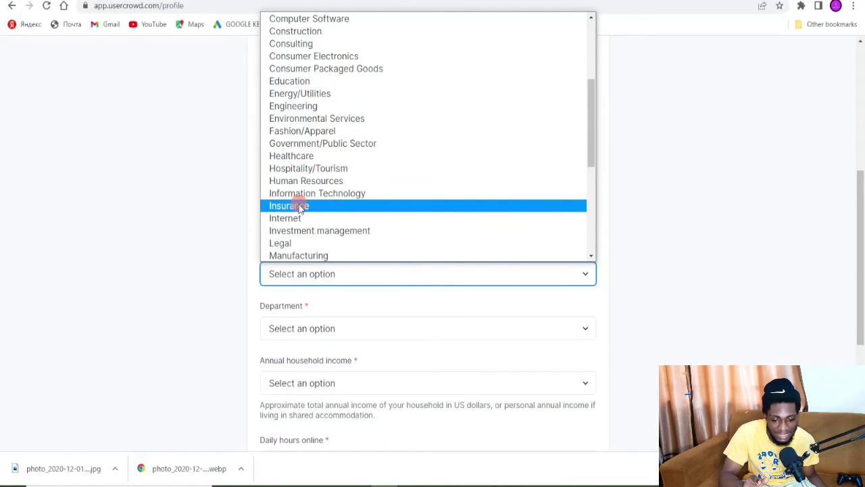
{"action": "left_click", "coordinate": [298, 206]}
Set annual household income to Over $100,000 / year.
{"action": "scroll", "coordinate": [277, 240], "scroll_direction": "down", "scroll_amount": 1}
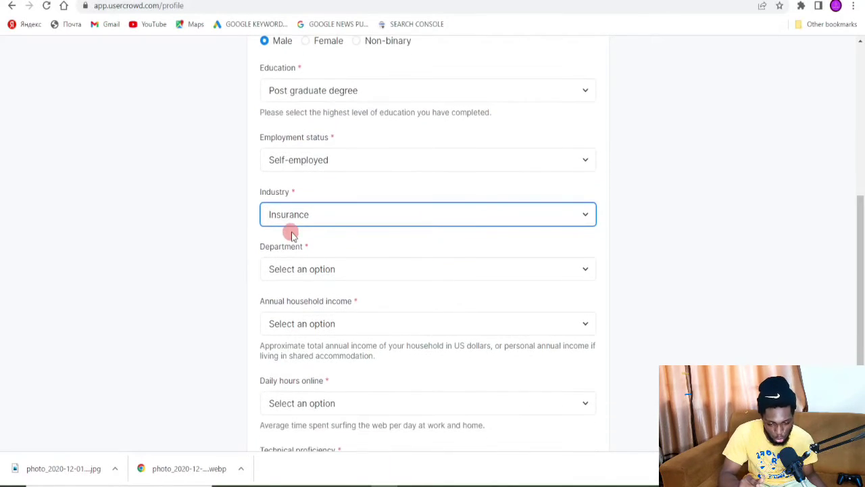
{"action": "scroll", "coordinate": [321, 269], "scroll_direction": "down", "scroll_amount": 1}
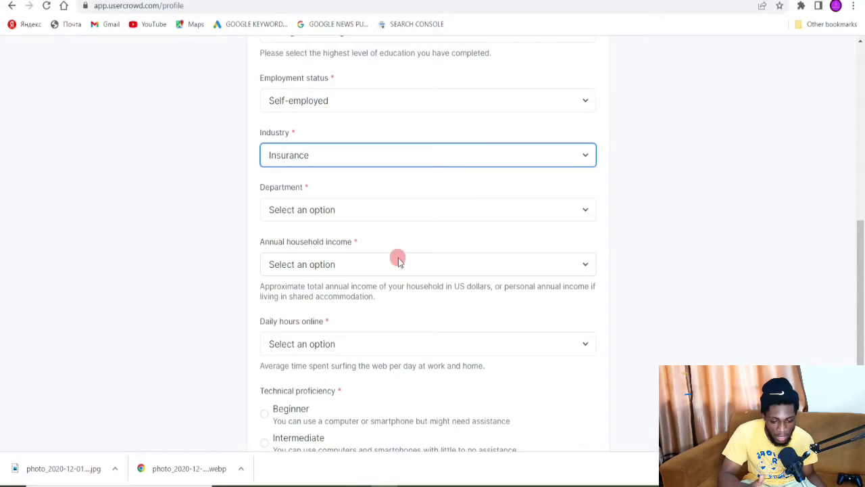
{"action": "left_click", "coordinate": [328, 265]}
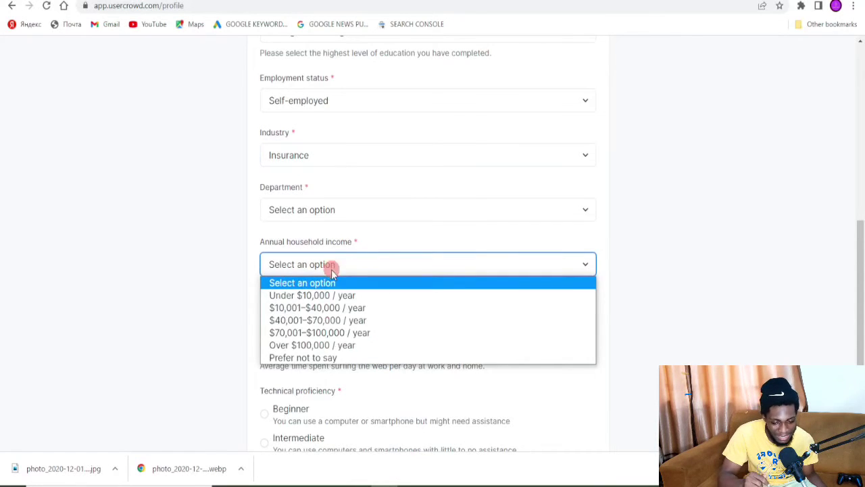
{"action": "left_click", "coordinate": [348, 349]}
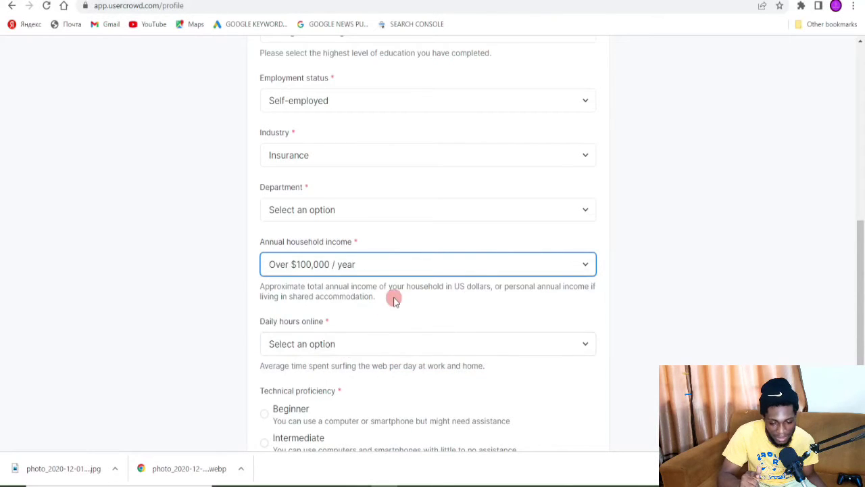
{"action": "scroll", "coordinate": [392, 296], "scroll_direction": "down", "scroll_amount": 1}
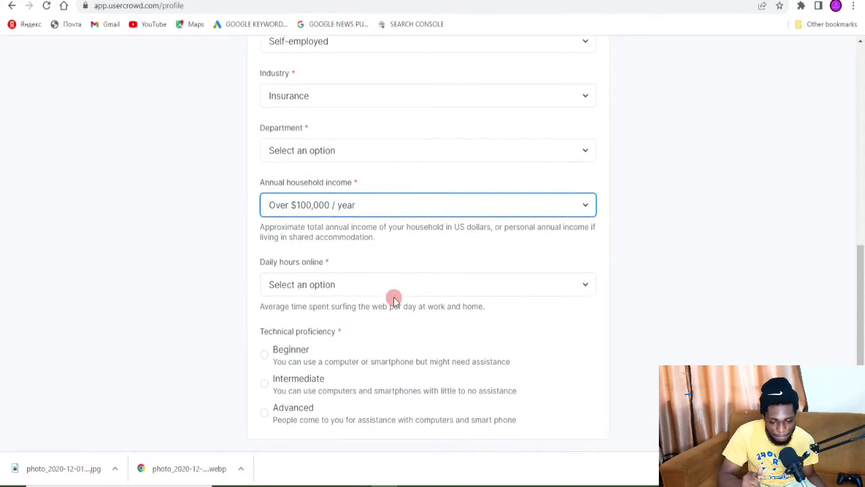
{"action": "left_click", "coordinate": [365, 209]}
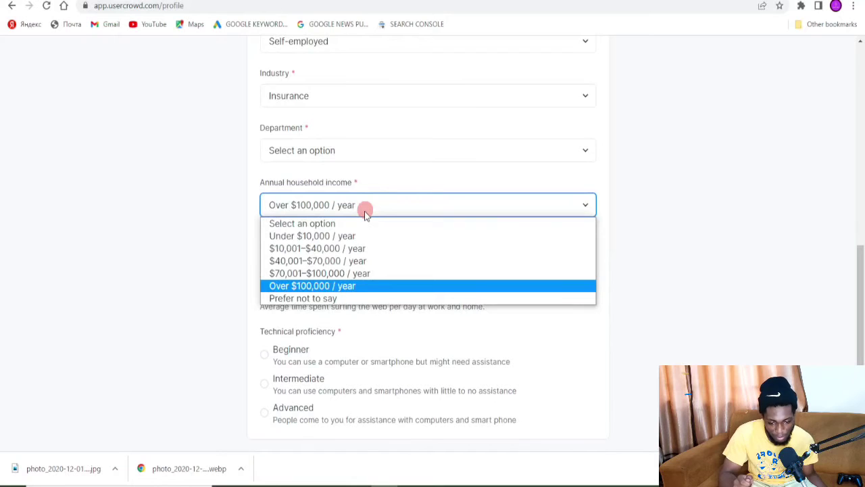
{"action": "left_click", "coordinate": [335, 284]}
Set daily hours online to 4–6 hours and Advanced proficiency, then submit the profile.
{"action": "scroll", "coordinate": [365, 267], "scroll_direction": "down", "scroll_amount": 1}
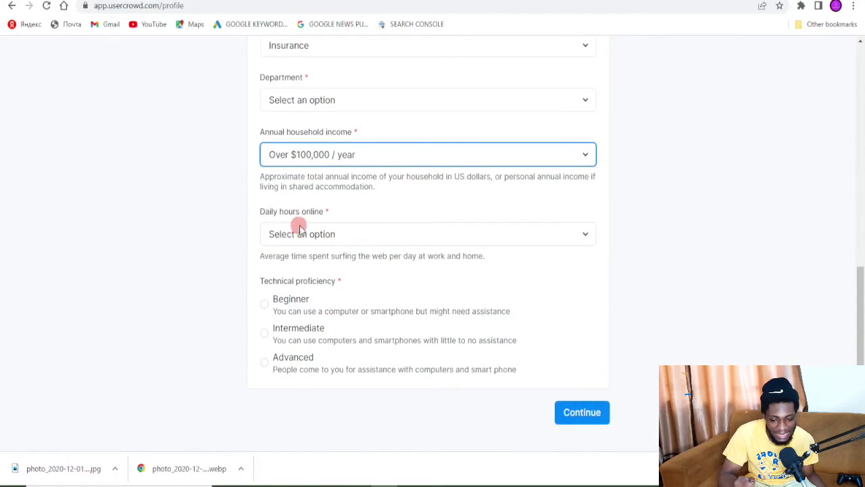
{"action": "left_click", "coordinate": [358, 234]}
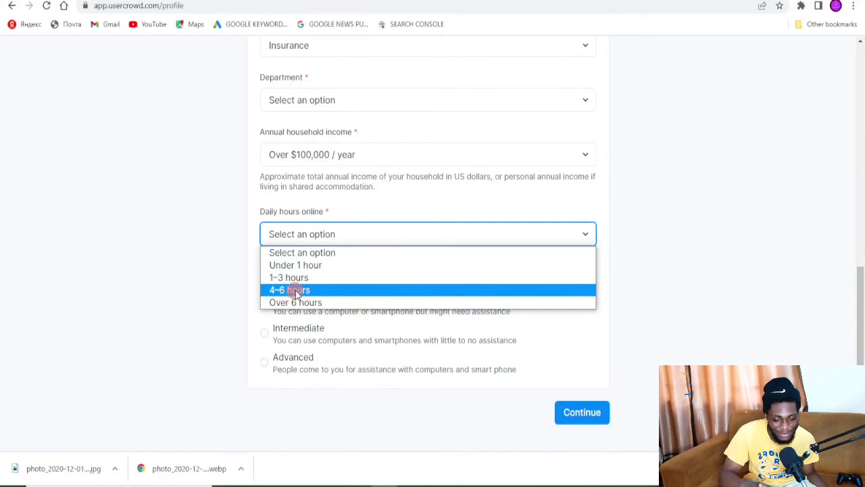
{"action": "left_click", "coordinate": [295, 290]}
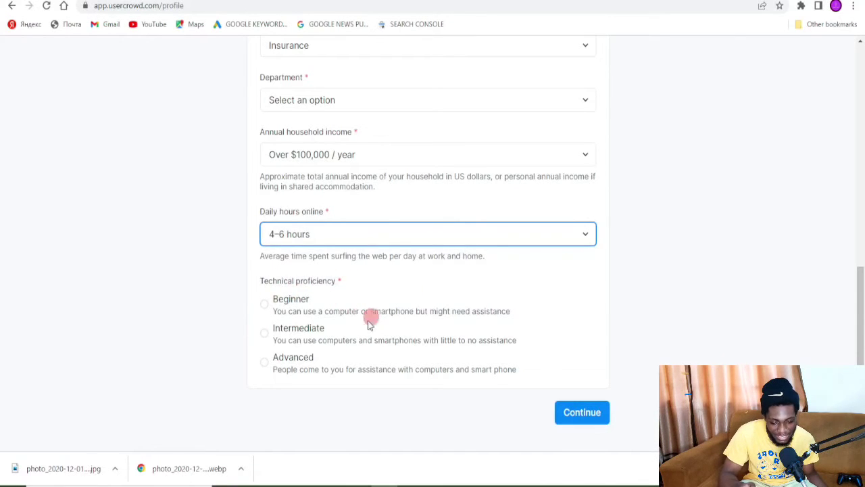
{"action": "left_click", "coordinate": [276, 364]}
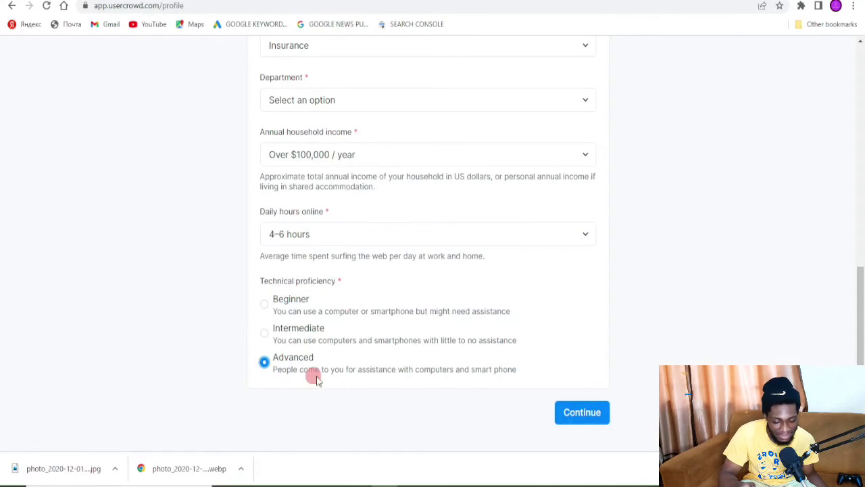
{"action": "left_click", "coordinate": [586, 412]}
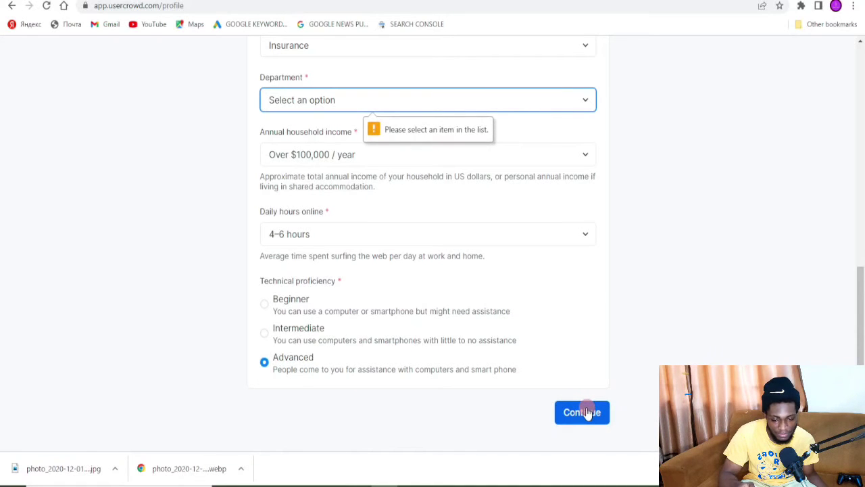
Set the Department to Finance/Accounting and resubmit the profile.
{"action": "left_click", "coordinate": [289, 102]}
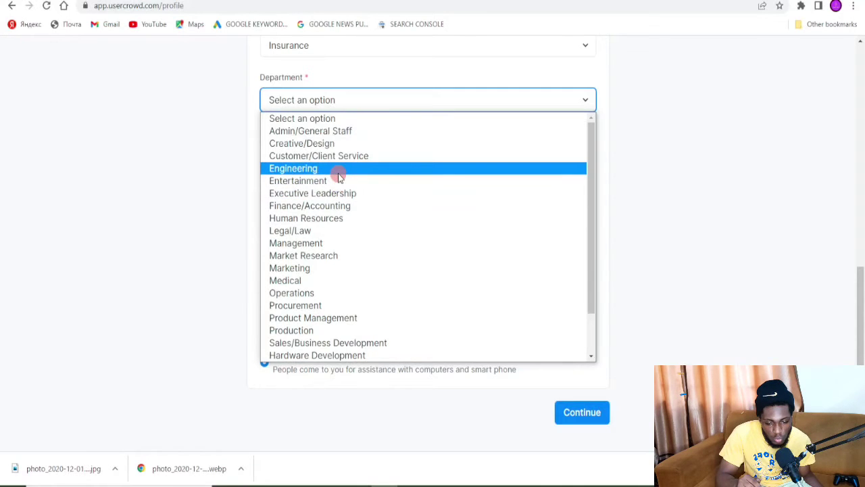
{"action": "left_click", "coordinate": [331, 206]}
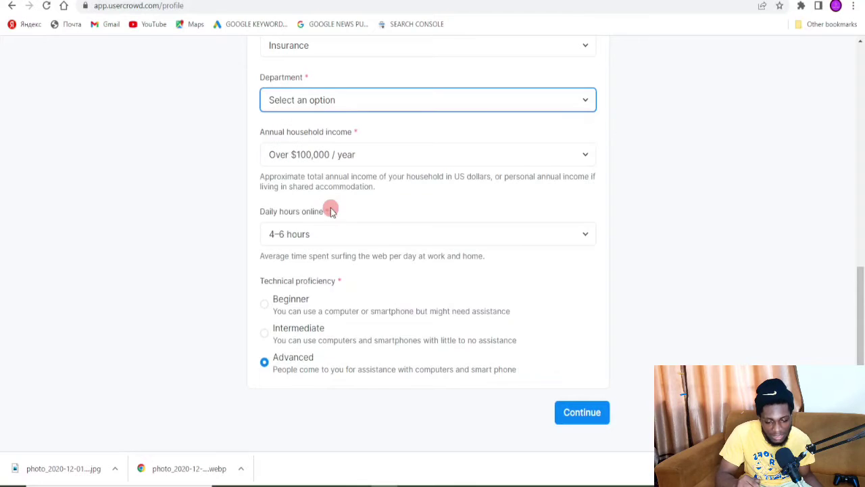
{"action": "left_click", "coordinate": [585, 414]}
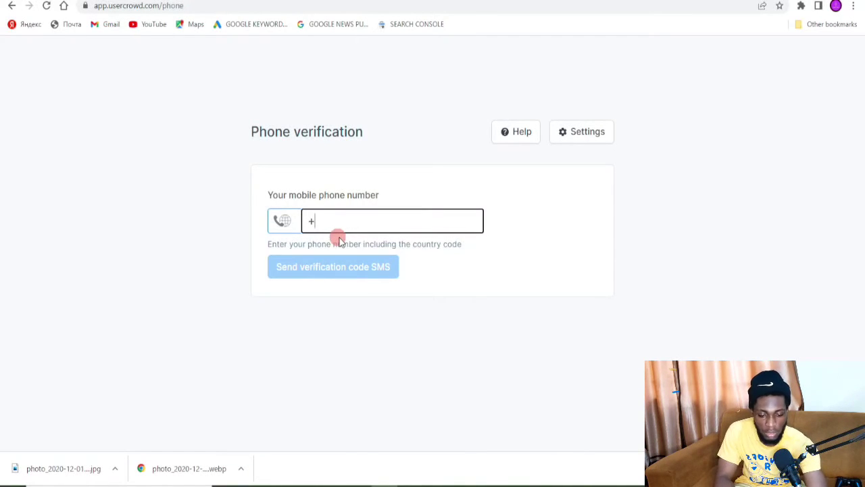
Enter the mobile number after the plus sign, correcting a mistyped zero.
{"action": "type", "text": "0"}
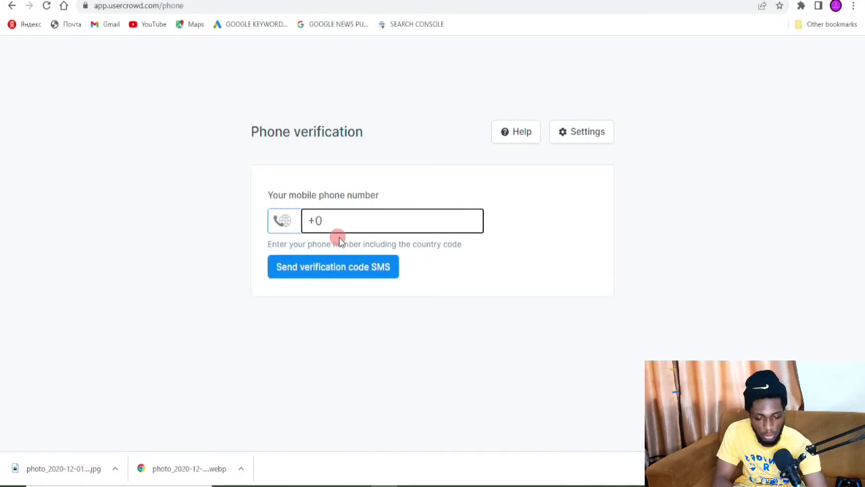
{"action": "key", "text": "BackSpace"}
{"action": "type", "text": "33 5"}
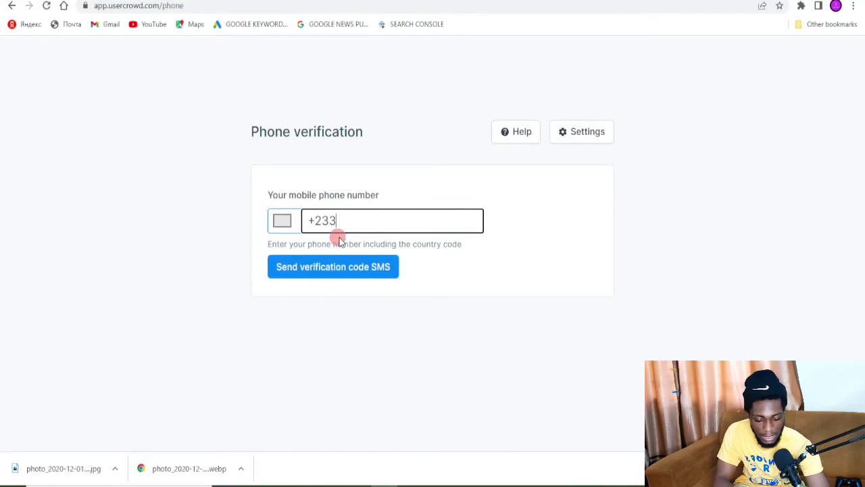
{"action": "type", "text": "4 5"}
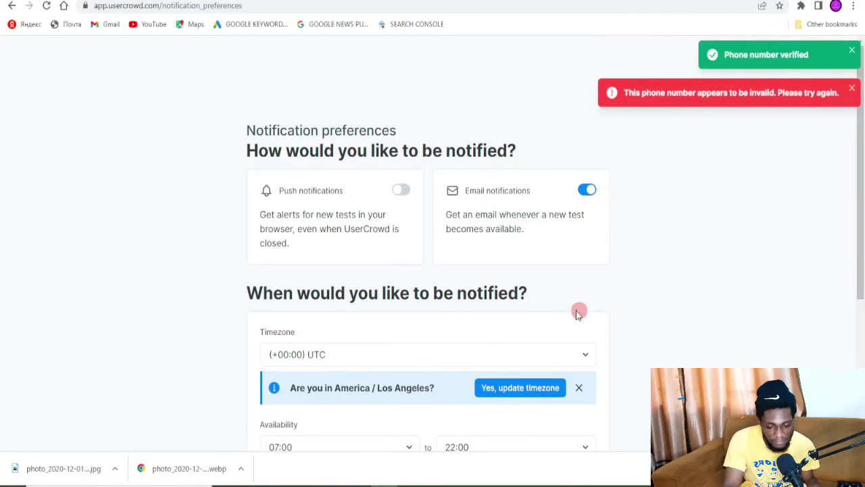
Try enabling push notifications and block the browser's notification permission request.
{"action": "scroll", "coordinate": [378, 267], "scroll_direction": "down", "scroll_amount": 1}
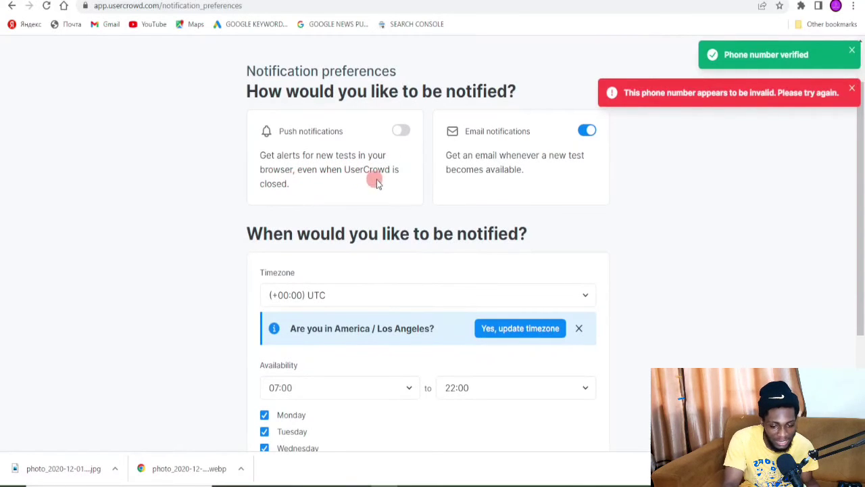
{"action": "left_click", "coordinate": [401, 131]}
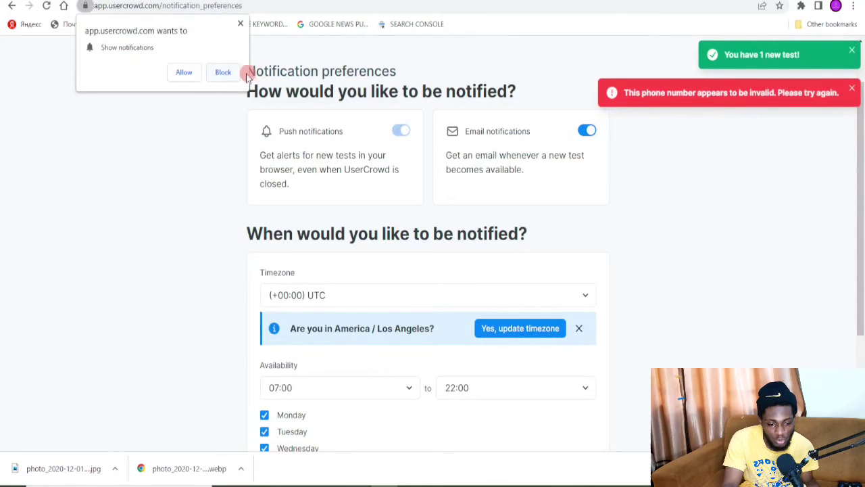
{"action": "left_click", "coordinate": [223, 72]}
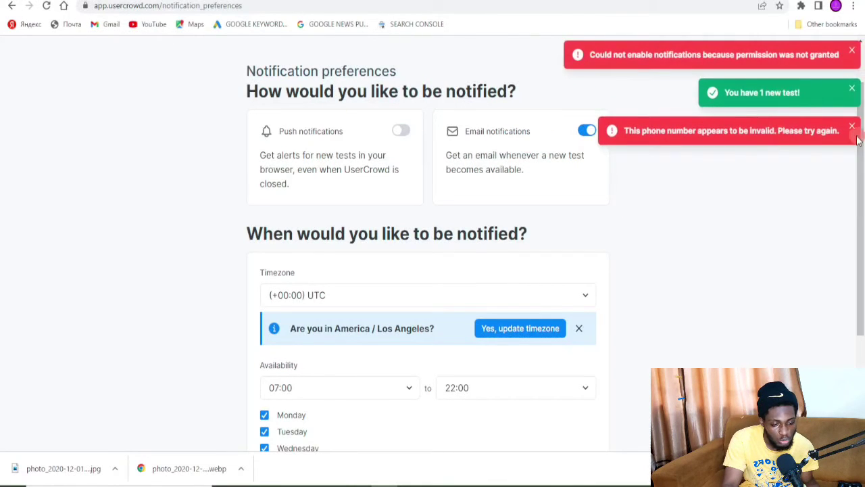
Dismiss the three alert messages and scroll down to the notification timing section.
{"action": "left_click", "coordinate": [852, 127]}
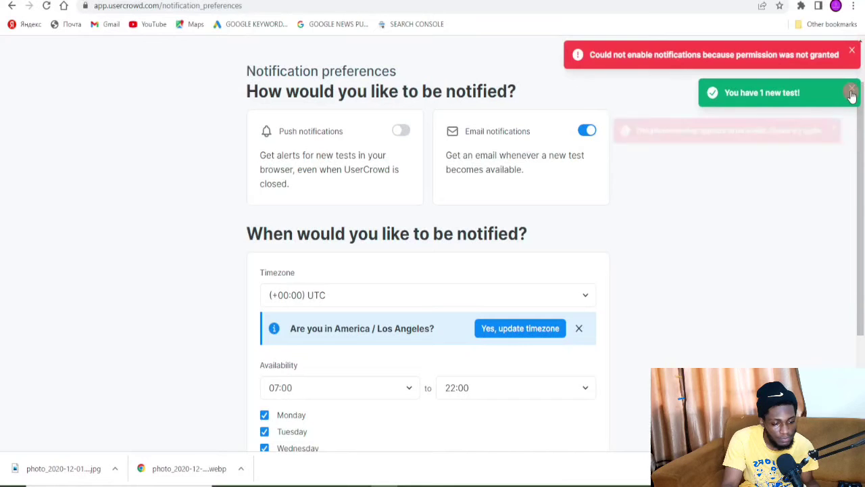
{"action": "left_click", "coordinate": [852, 89]}
{"action": "left_click", "coordinate": [851, 54]}
{"action": "scroll", "coordinate": [504, 282], "scroll_direction": "down", "scroll_amount": 1}
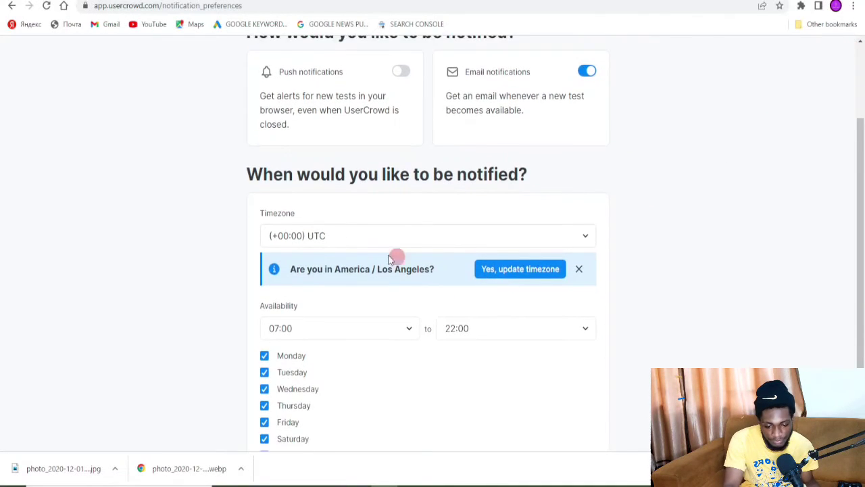
{"action": "scroll", "coordinate": [396, 256], "scroll_direction": "down", "scroll_amount": 2}
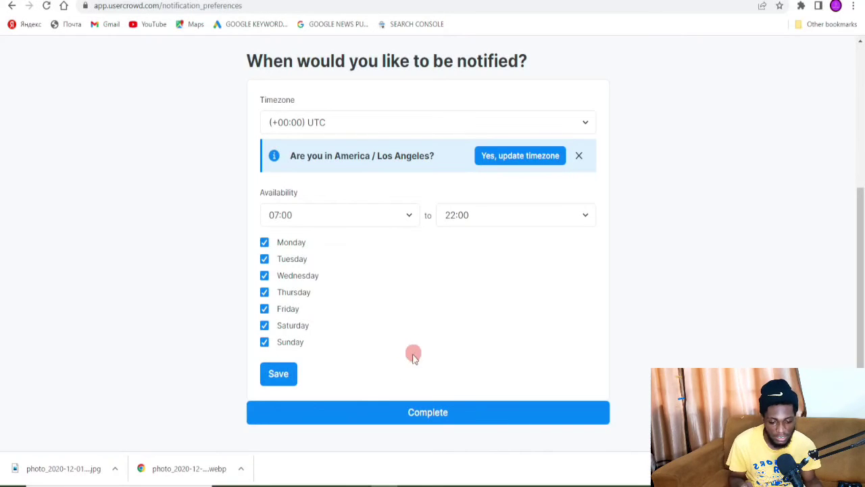
Complete onboarding and start the $0.60 test from the dashboard.
{"action": "left_click", "coordinate": [361, 418]}
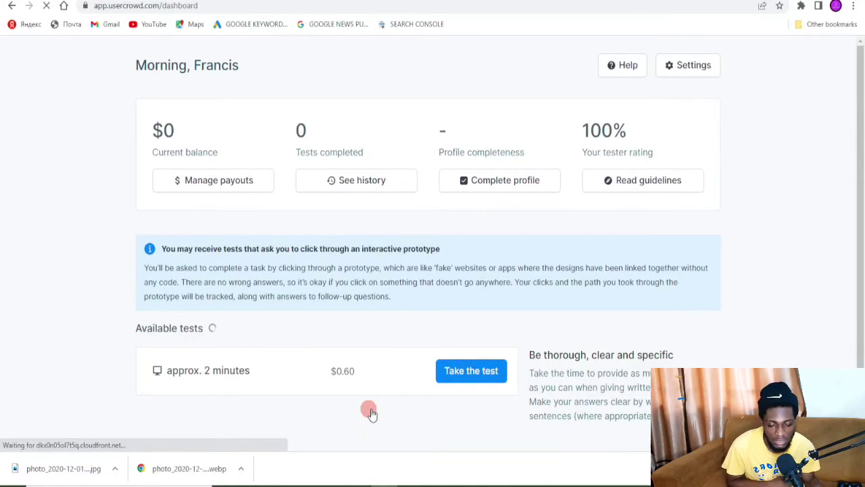
{"action": "scroll", "coordinate": [408, 224], "scroll_direction": "down", "scroll_amount": 1}
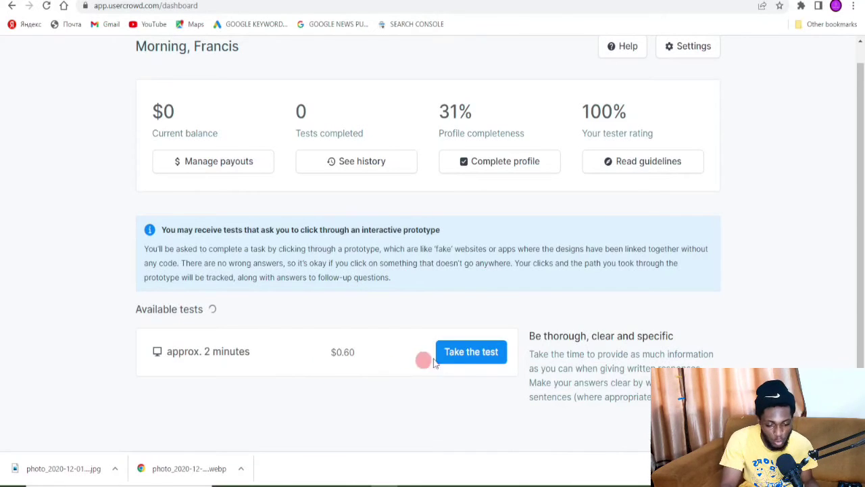
{"action": "left_click", "coordinate": [472, 353]}
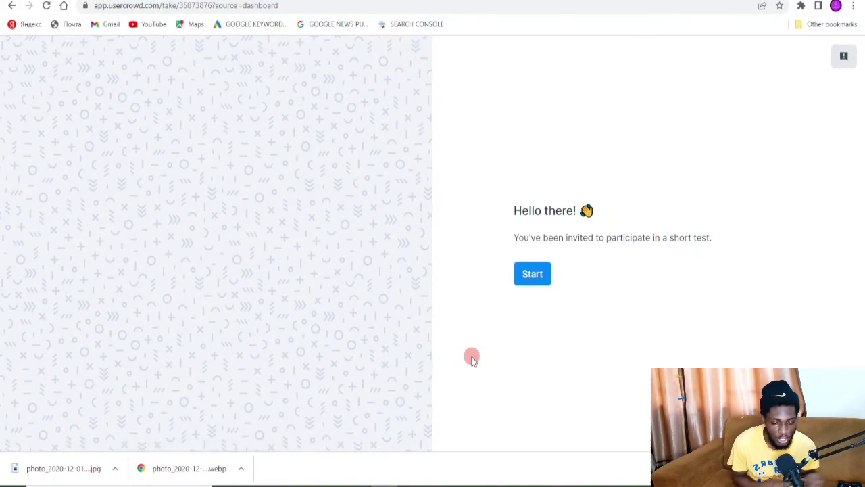
Start the test, view the first billboard, and answer Meat Lovers as favourite pizza.
{"action": "left_click", "coordinate": [531, 274]}
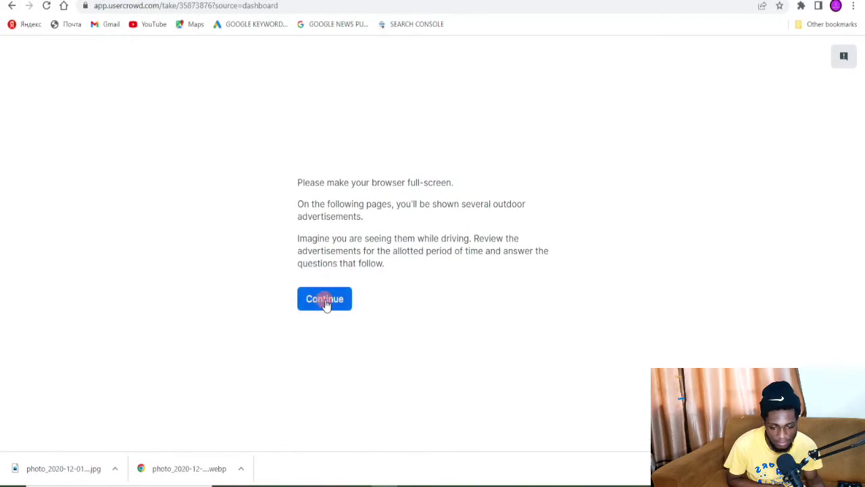
{"action": "left_click", "coordinate": [325, 301]}
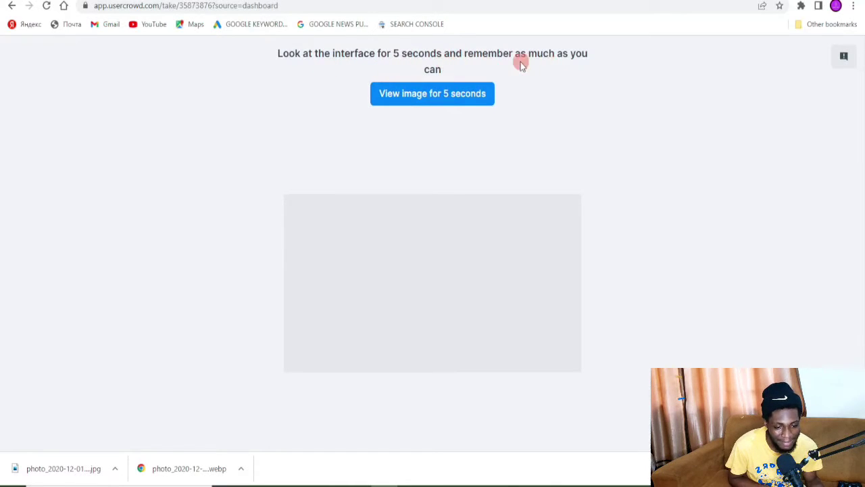
{"action": "left_click", "coordinate": [451, 94]}
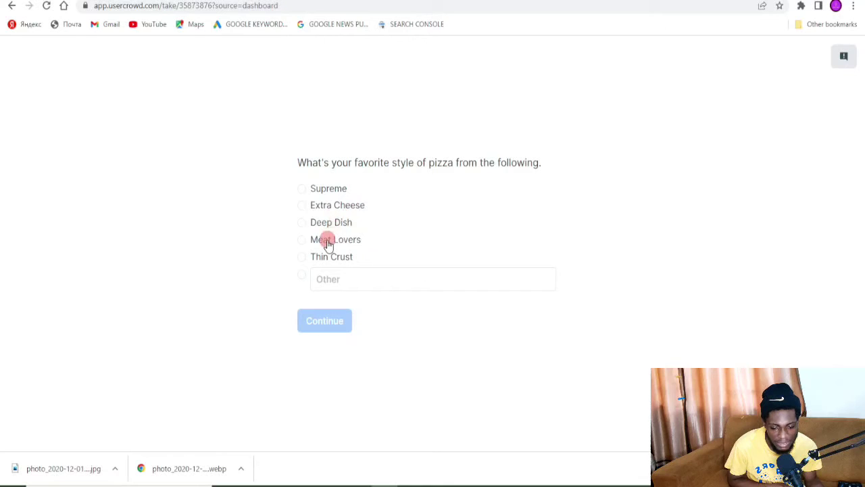
{"action": "left_click", "coordinate": [328, 241]}
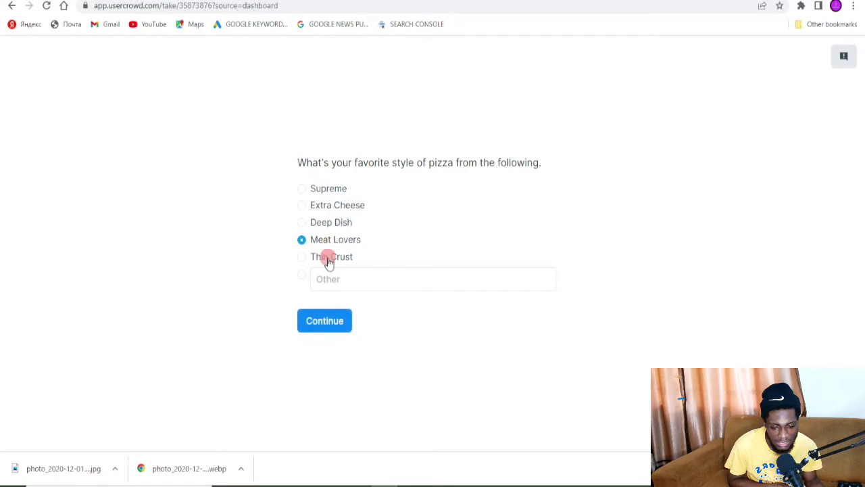
{"action": "left_click", "coordinate": [317, 322]}
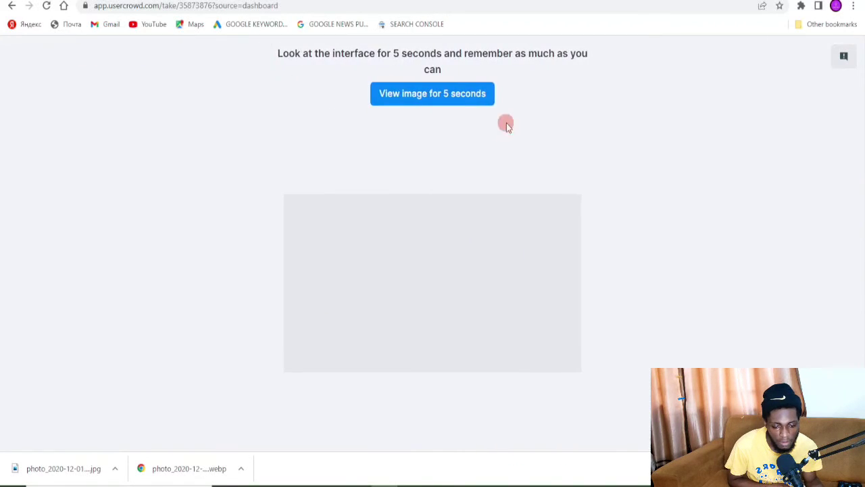
View the next billboard and answer Hip Hop as favourite music genre.
{"action": "left_click", "coordinate": [439, 94]}
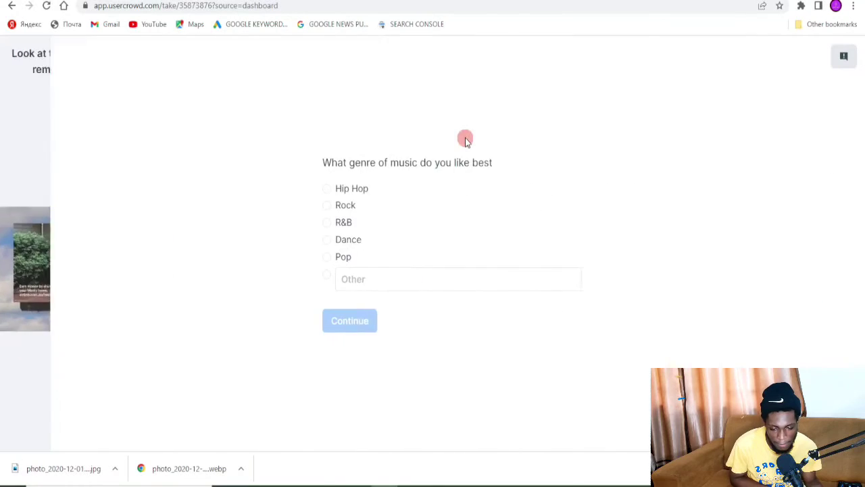
{"action": "left_click", "coordinate": [328, 189]}
{"action": "left_click", "coordinate": [328, 319]}
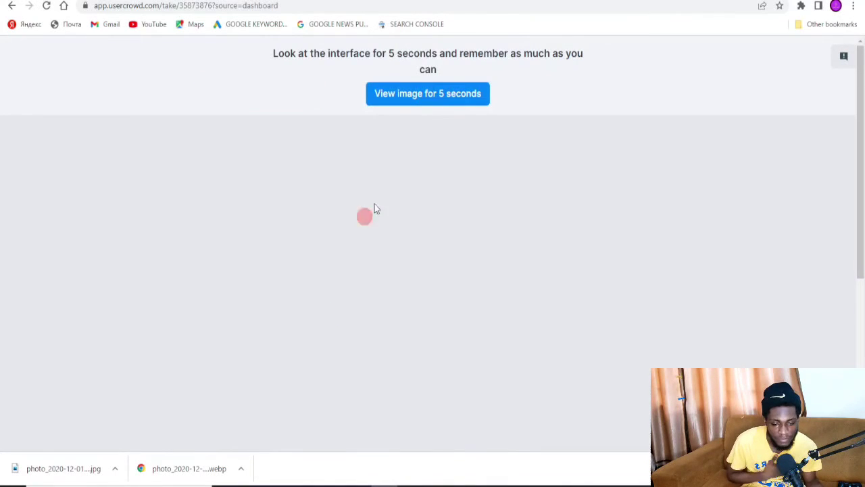
View the ad image, answer Comedy as favourite movie genre, and reveal the next ad.
{"action": "left_click", "coordinate": [424, 98]}
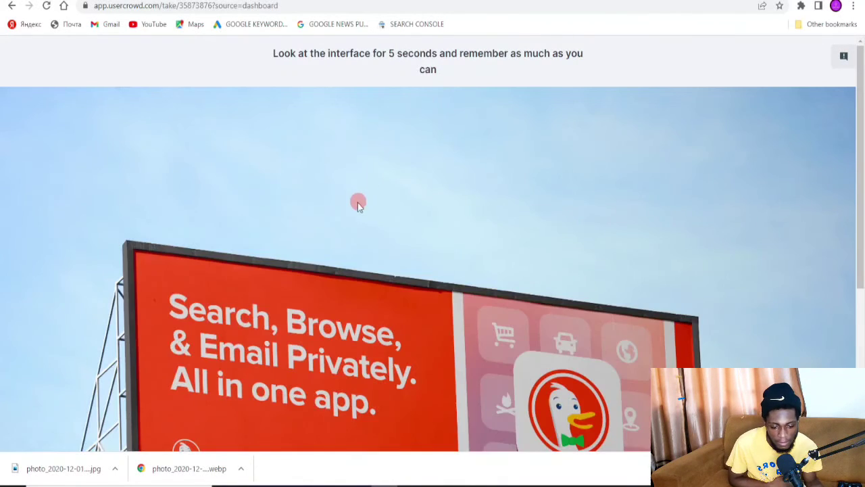
{"action": "scroll", "coordinate": [358, 202], "scroll_direction": "down", "scroll_amount": 2}
{"action": "scroll", "coordinate": [357, 207], "scroll_direction": "down", "scroll_amount": 2}
{"action": "scroll", "coordinate": [356, 207], "scroll_direction": "up", "scroll_amount": 1}
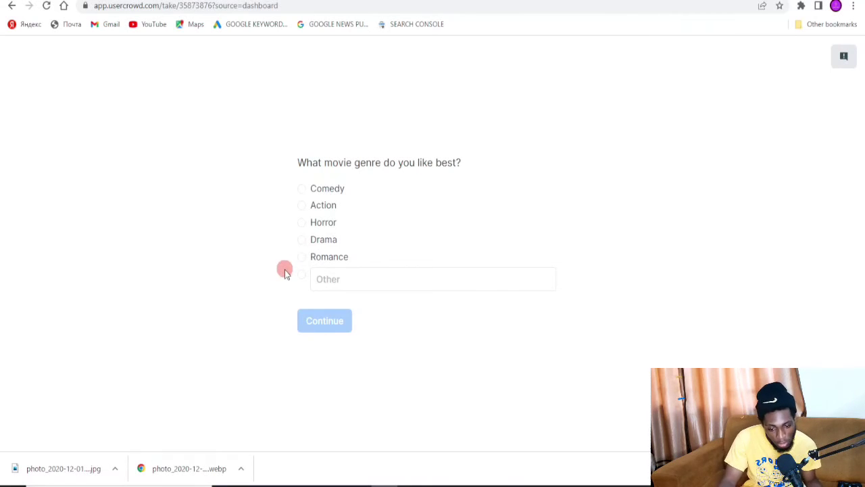
{"action": "left_click", "coordinate": [326, 189]}
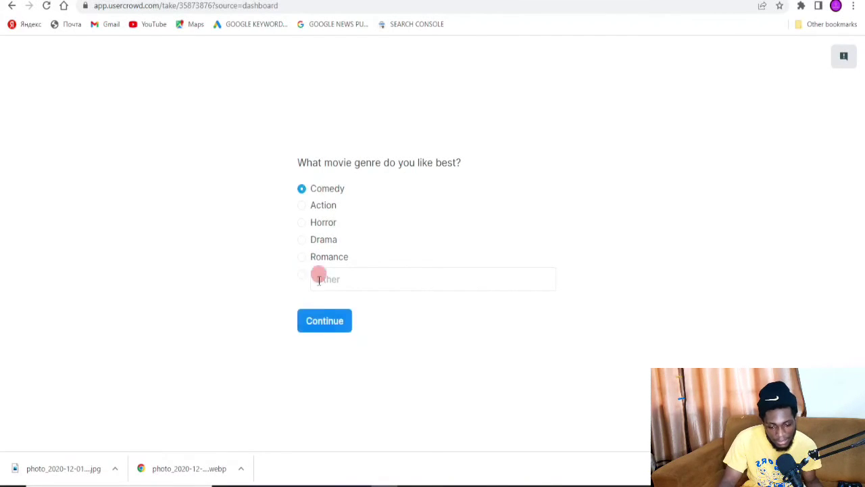
{"action": "left_click", "coordinate": [315, 320]}
{"action": "left_click", "coordinate": [436, 95]}
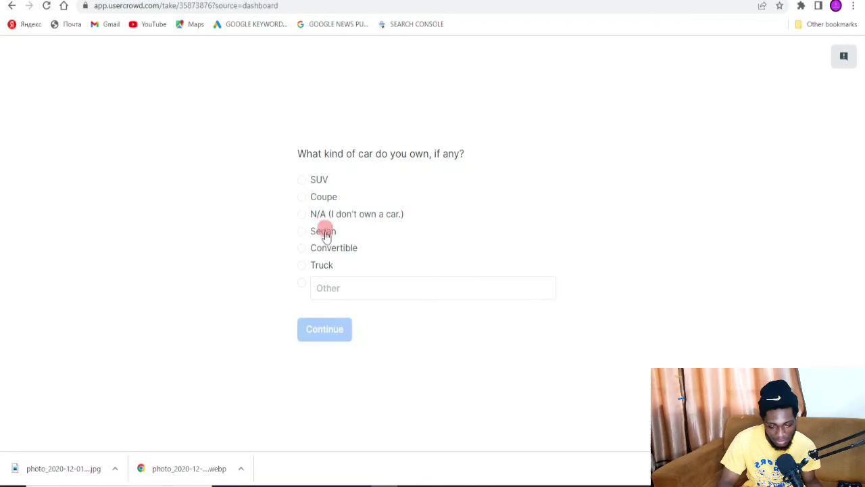
Answer Truck for the car-ownership question and view the third ad image.
{"action": "left_click", "coordinate": [320, 179]}
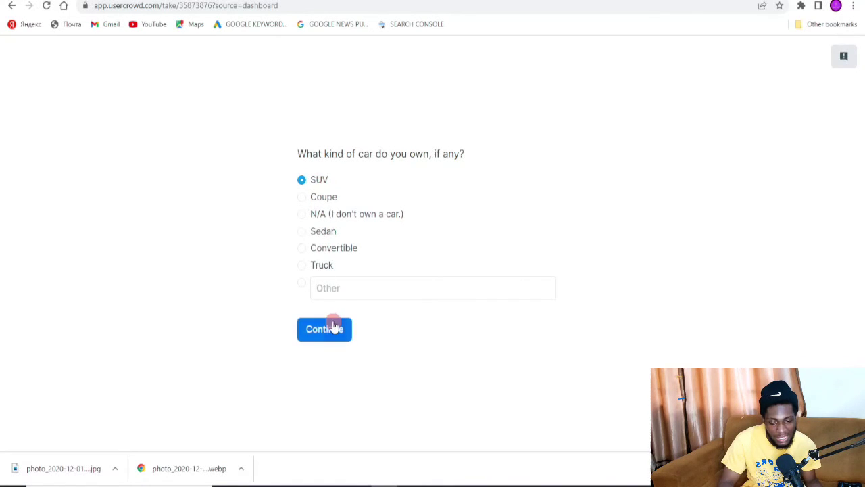
{"action": "left_click", "coordinate": [317, 267]}
{"action": "left_click", "coordinate": [318, 338]}
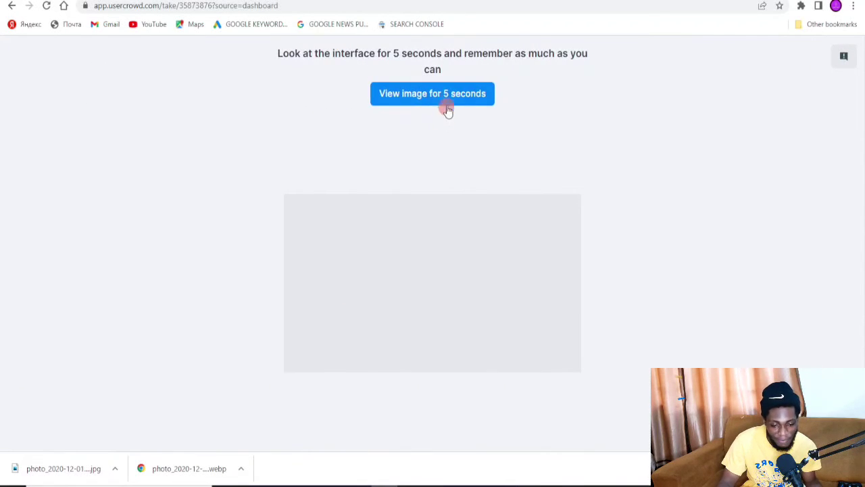
{"action": "left_click", "coordinate": [446, 94]}
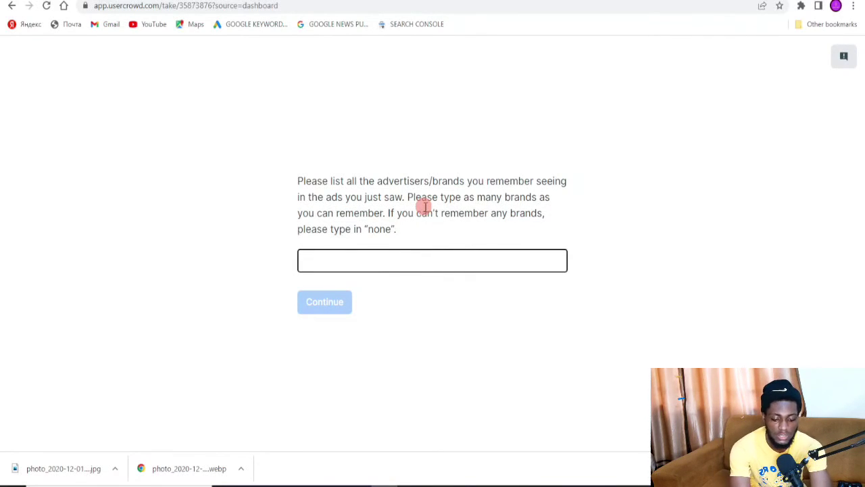
Submit the recalled brands duckduck go, airbnb and door dash.
{"action": "type", "text": "d"}
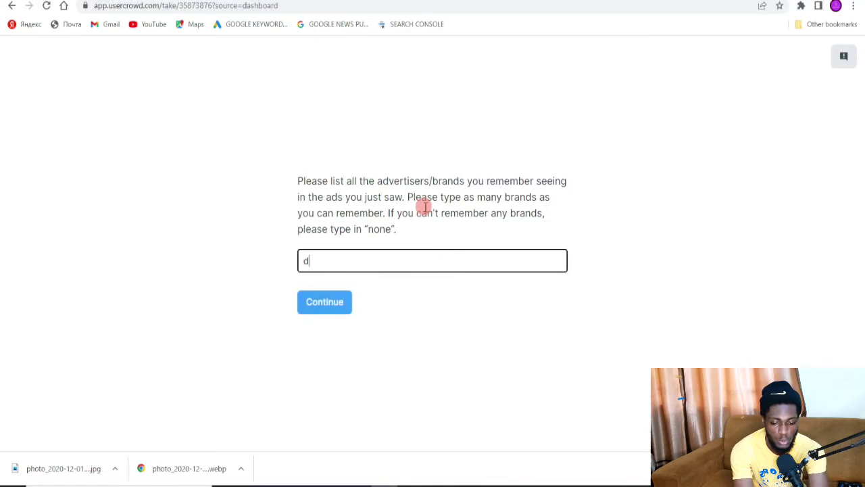
{"action": "type", "text": "uckdu"}
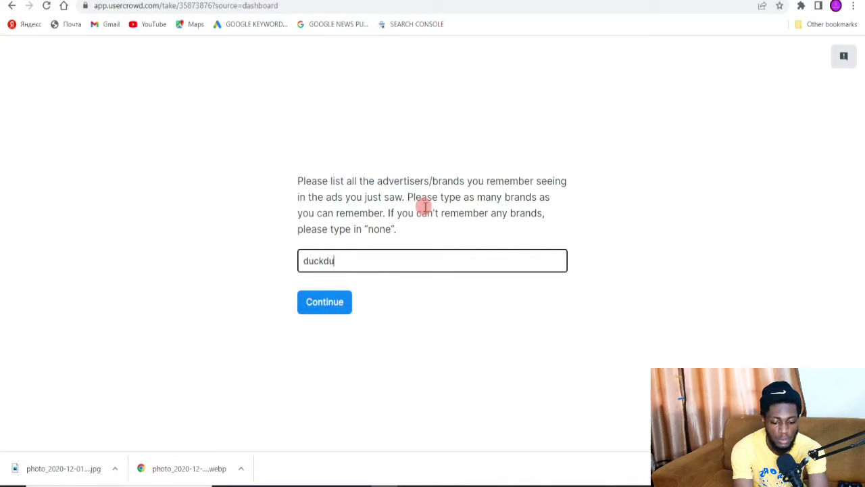
{"action": "type", "text": " go, airbnb, door s"}
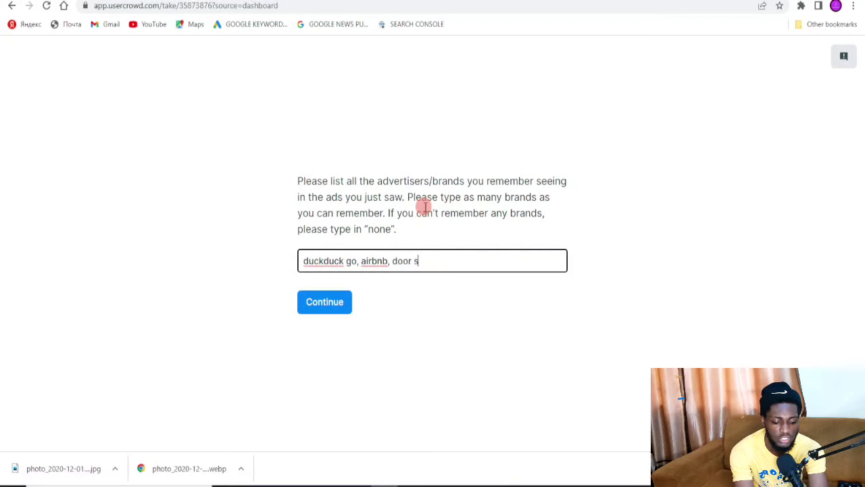
{"action": "key", "text": "BackSpace"}
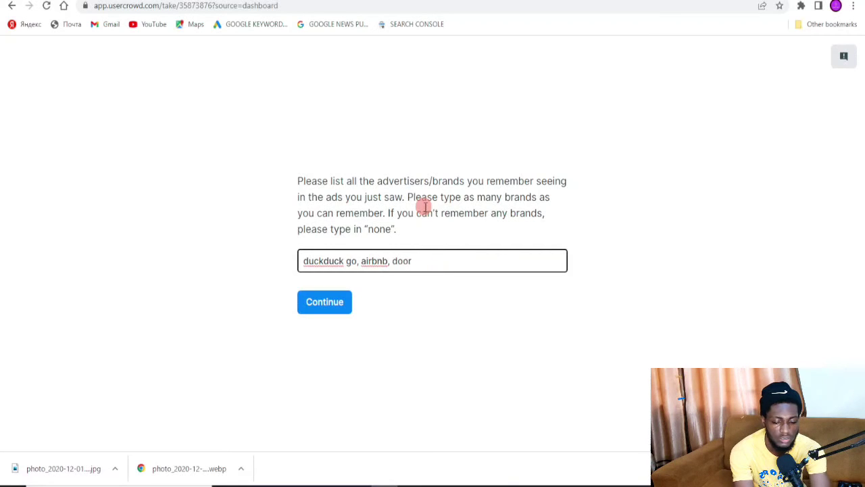
{"action": "type", "text": "dash"}
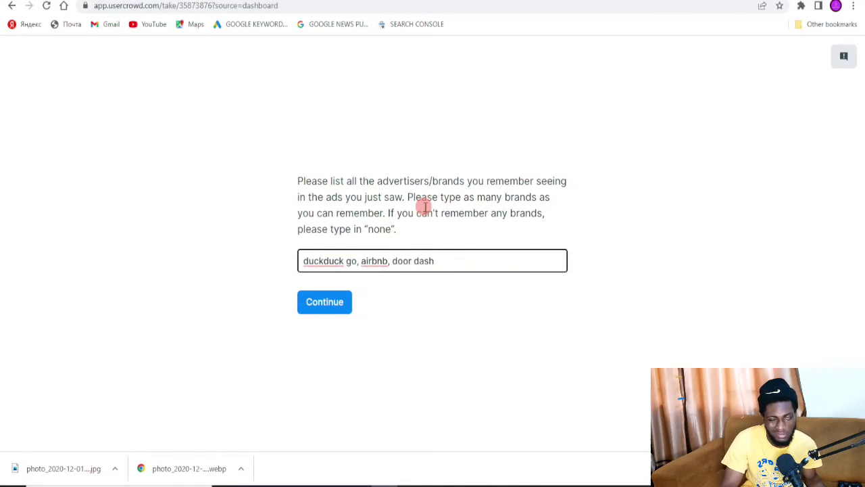
{"action": "left_click", "coordinate": [324, 303]}
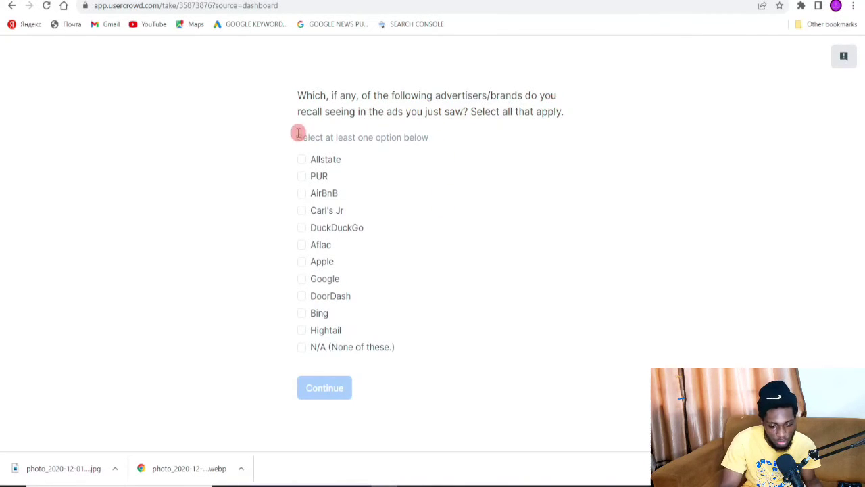
Mark AirBnB, DuckDuckGo, DoorDash and Hightail as the recalled brands and continue.
{"action": "left_click", "coordinate": [318, 193]}
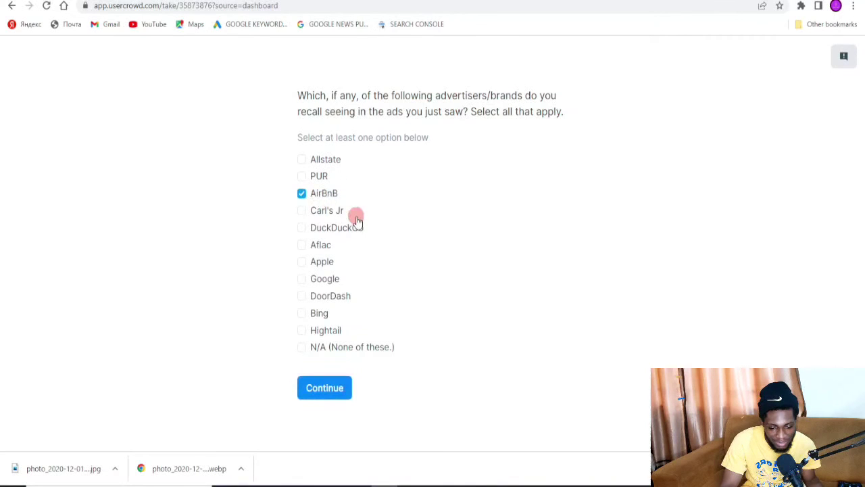
{"action": "left_click", "coordinate": [320, 227]}
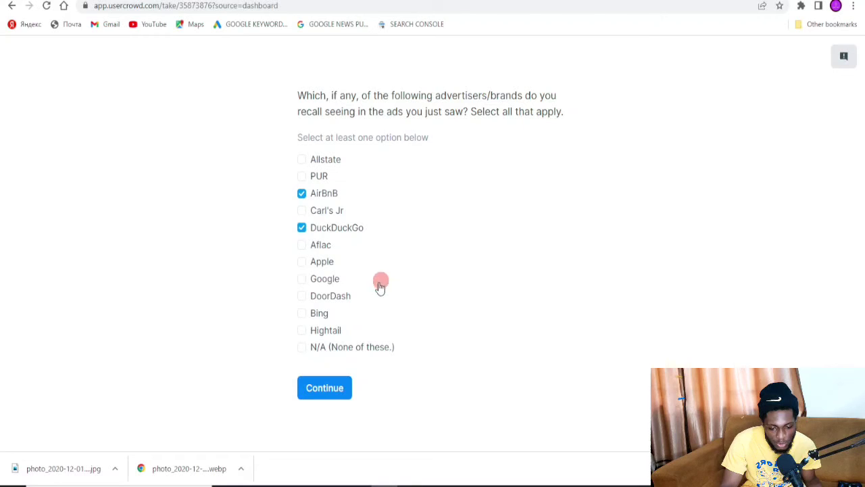
{"action": "left_click", "coordinate": [329, 296]}
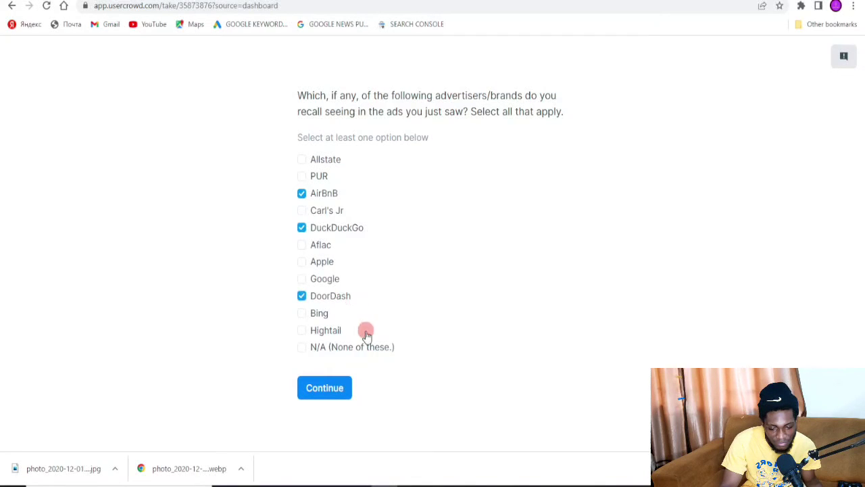
{"action": "left_click", "coordinate": [318, 332]}
{"action": "left_click", "coordinate": [333, 387]}
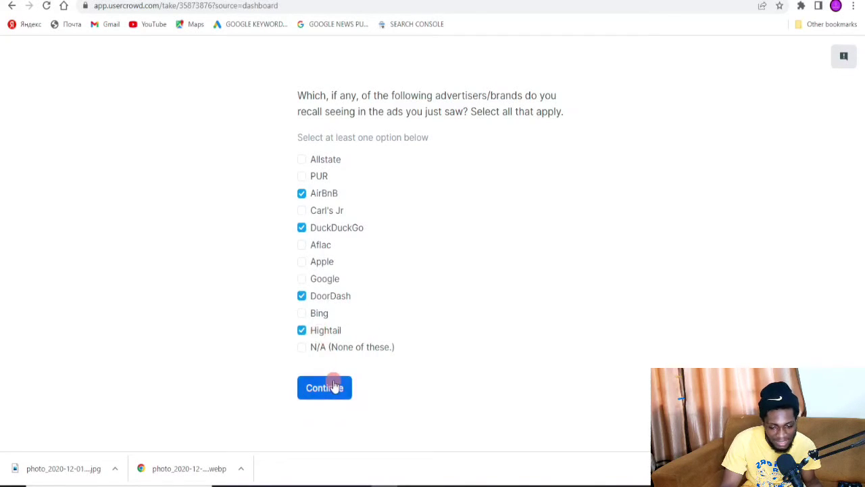
Answer Yes to having heard of DuckDuckGo and submit the test.
{"action": "left_click", "coordinate": [337, 391]}
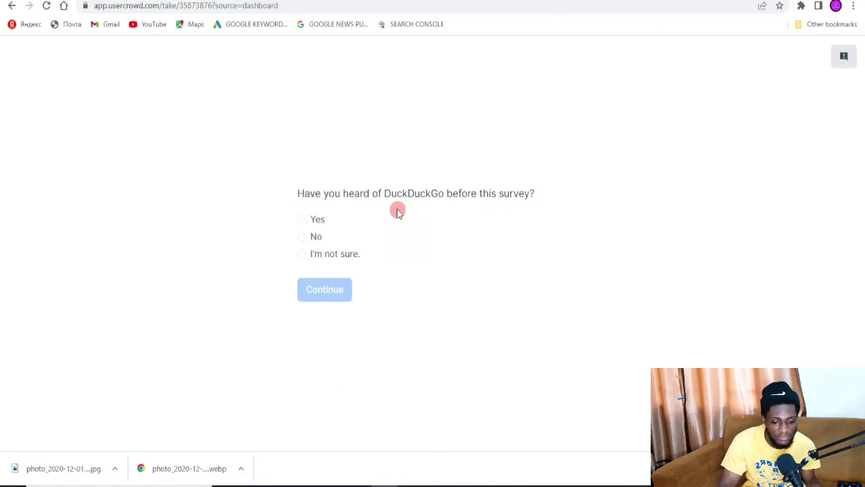
{"action": "left_click", "coordinate": [303, 220]}
{"action": "left_click", "coordinate": [328, 291]}
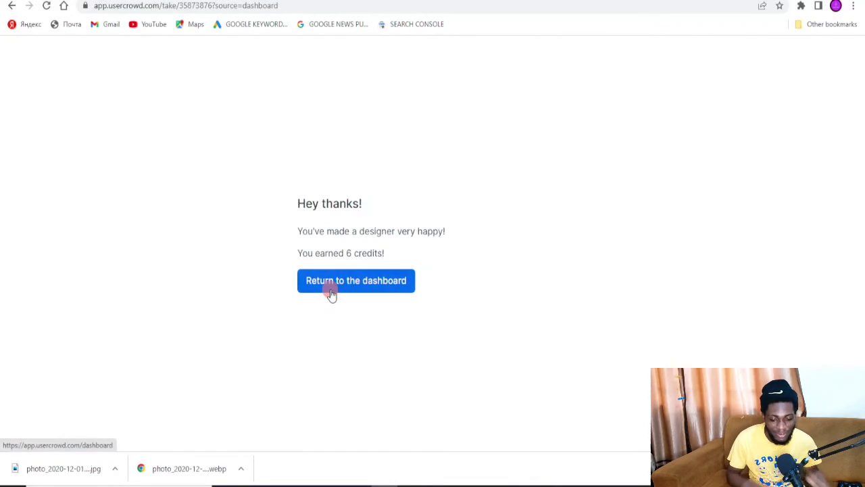
Return to the dashboard, now showing a $0.60 balance and one completed test.
{"action": "left_click", "coordinate": [340, 282]}
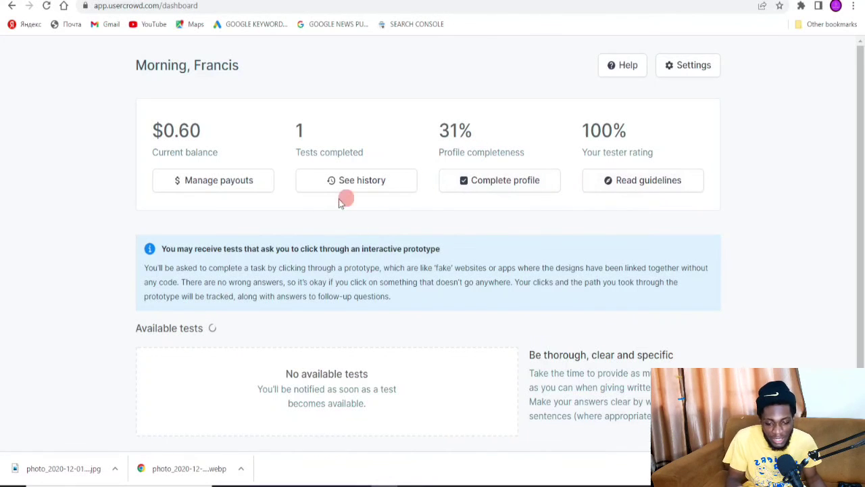
Go from Payouts to account settings and inspect the still-empty PayPal email field.
{"action": "left_click", "coordinate": [200, 184]}
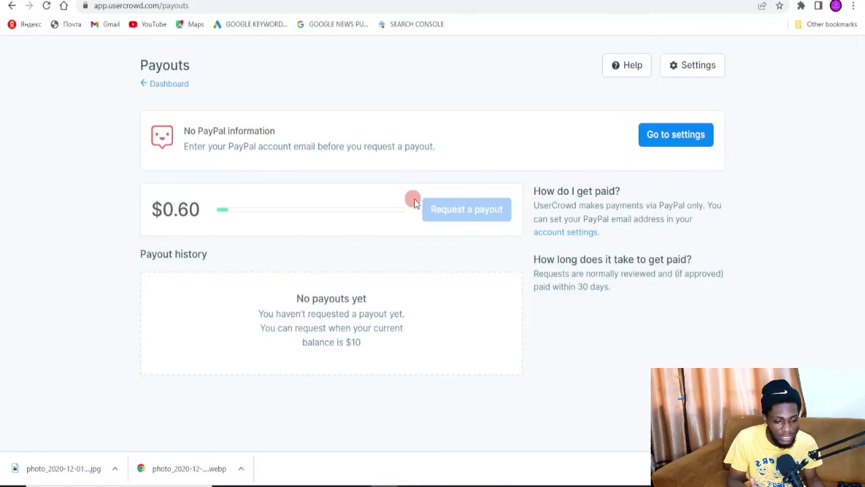
{"action": "left_click", "coordinate": [650, 135]}
{"action": "scroll", "coordinate": [409, 175], "scroll_direction": "down", "scroll_amount": 1}
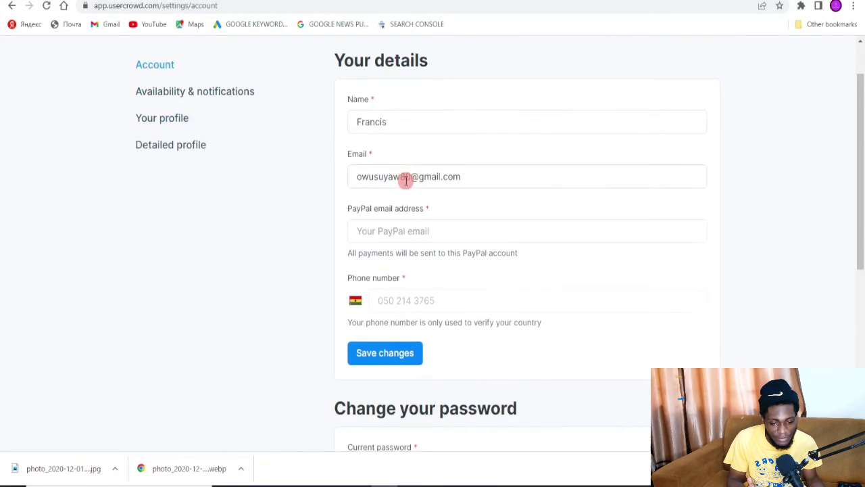
{"action": "scroll", "coordinate": [419, 180], "scroll_direction": "down", "scroll_amount": 1}
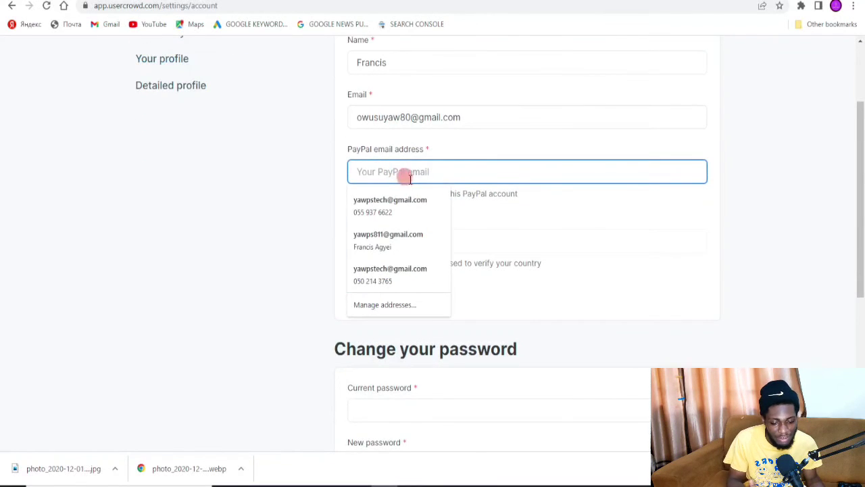
{"action": "left_click", "coordinate": [198, 232]}
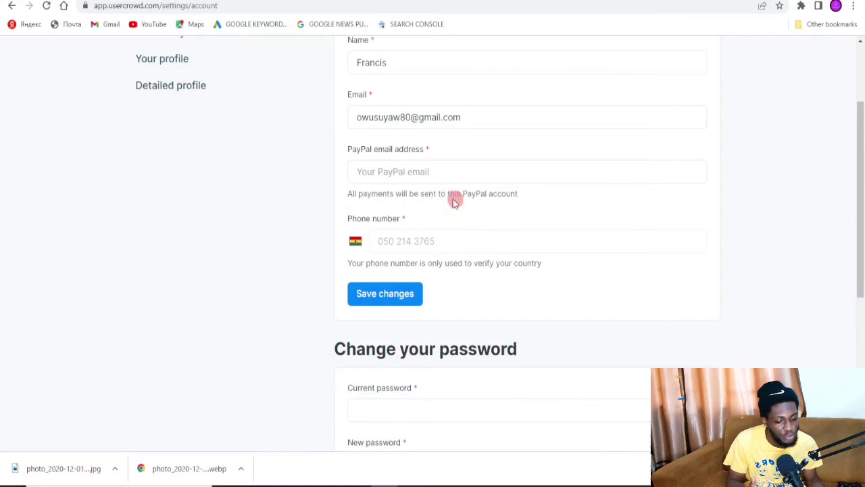
{"action": "scroll", "coordinate": [193, 202], "scroll_direction": "down", "scroll_amount": 3}
{"action": "scroll", "coordinate": [193, 207], "scroll_direction": "up", "scroll_amount": 1}
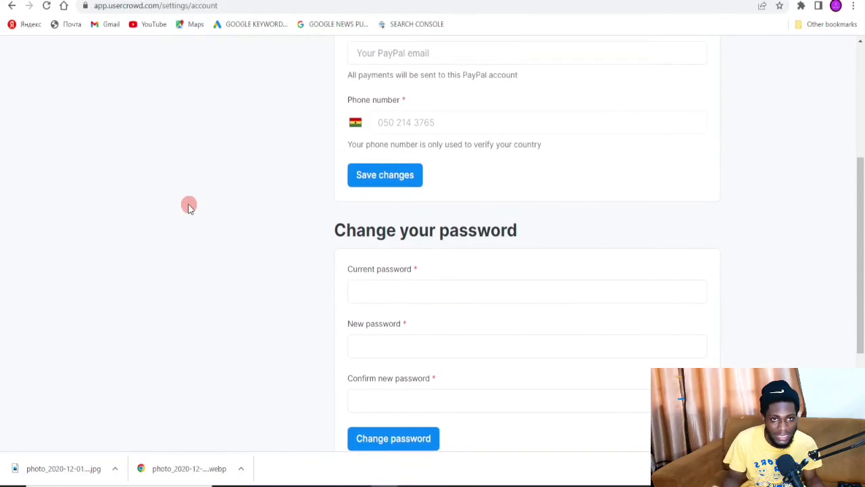